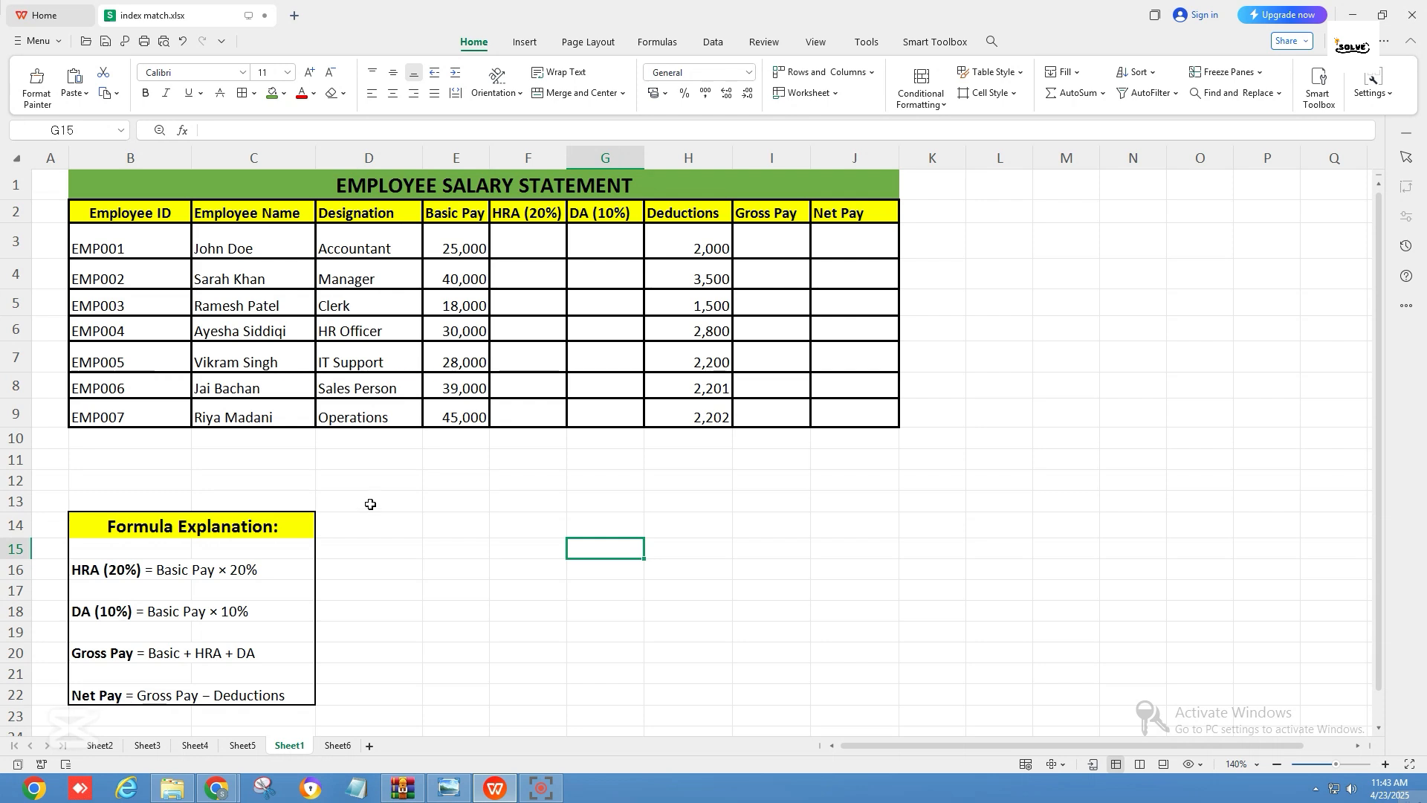
- Examine the salary statement's title and its columns from Employee ID through Net Pay
click(136, 196)
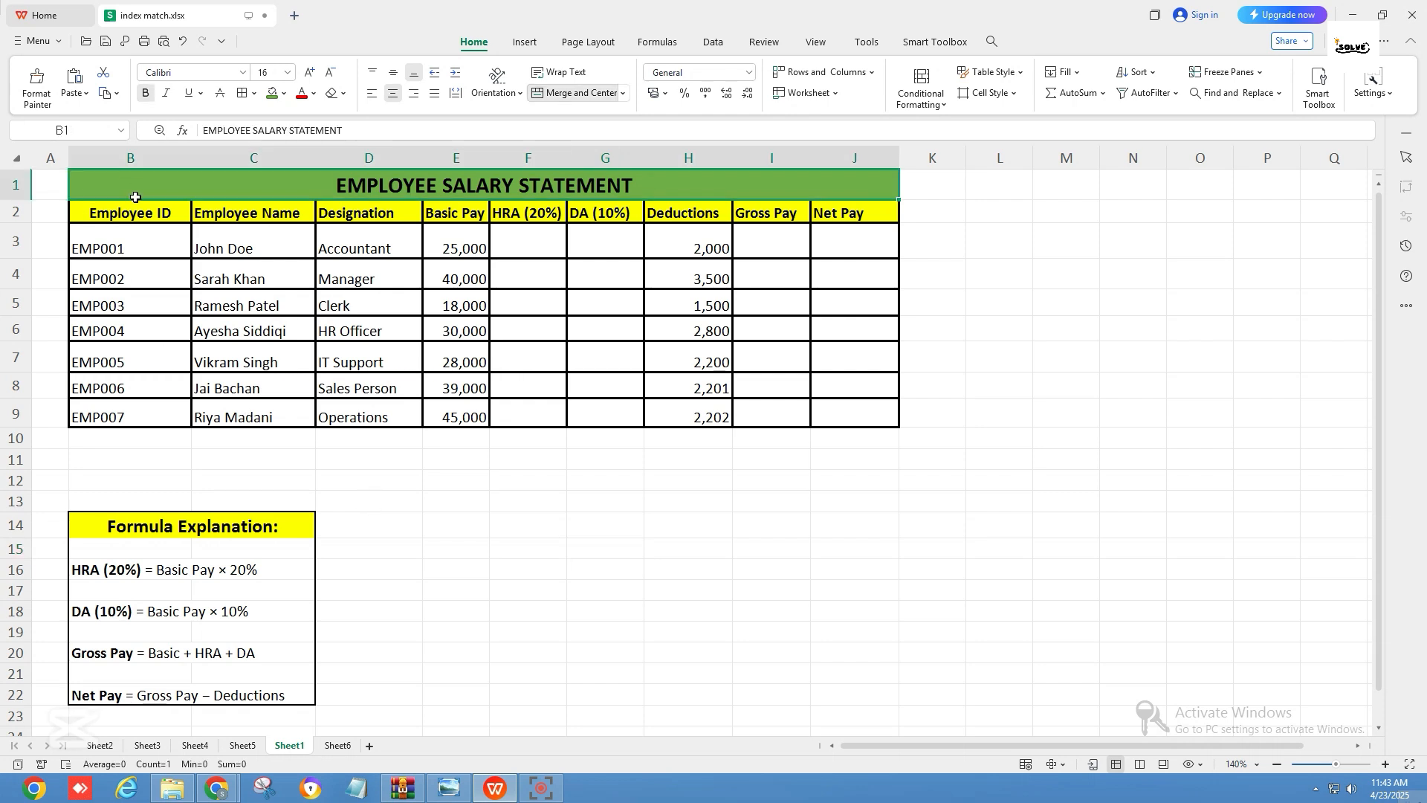
click(143, 155)
click(147, 302)
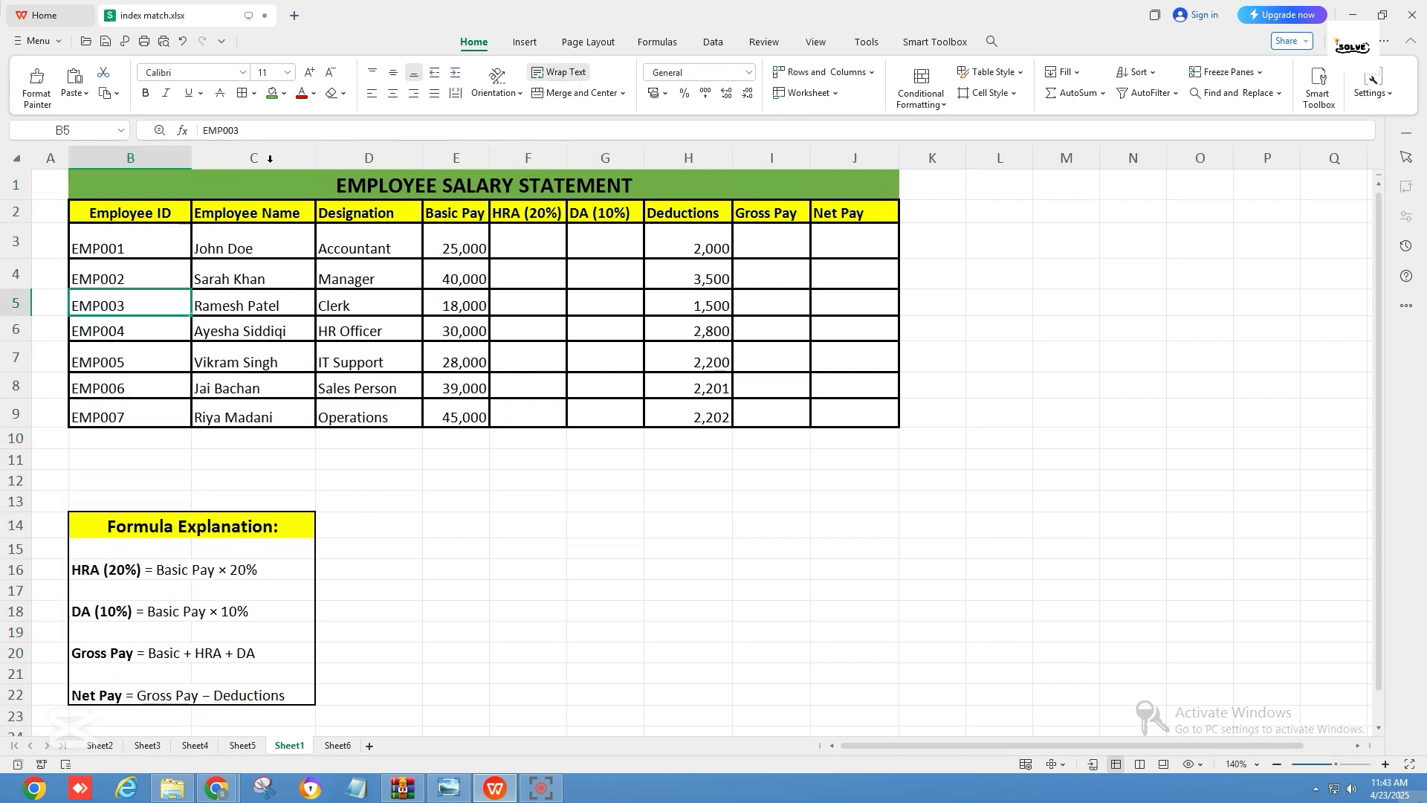
drag(265, 212, 279, 388)
click(279, 388)
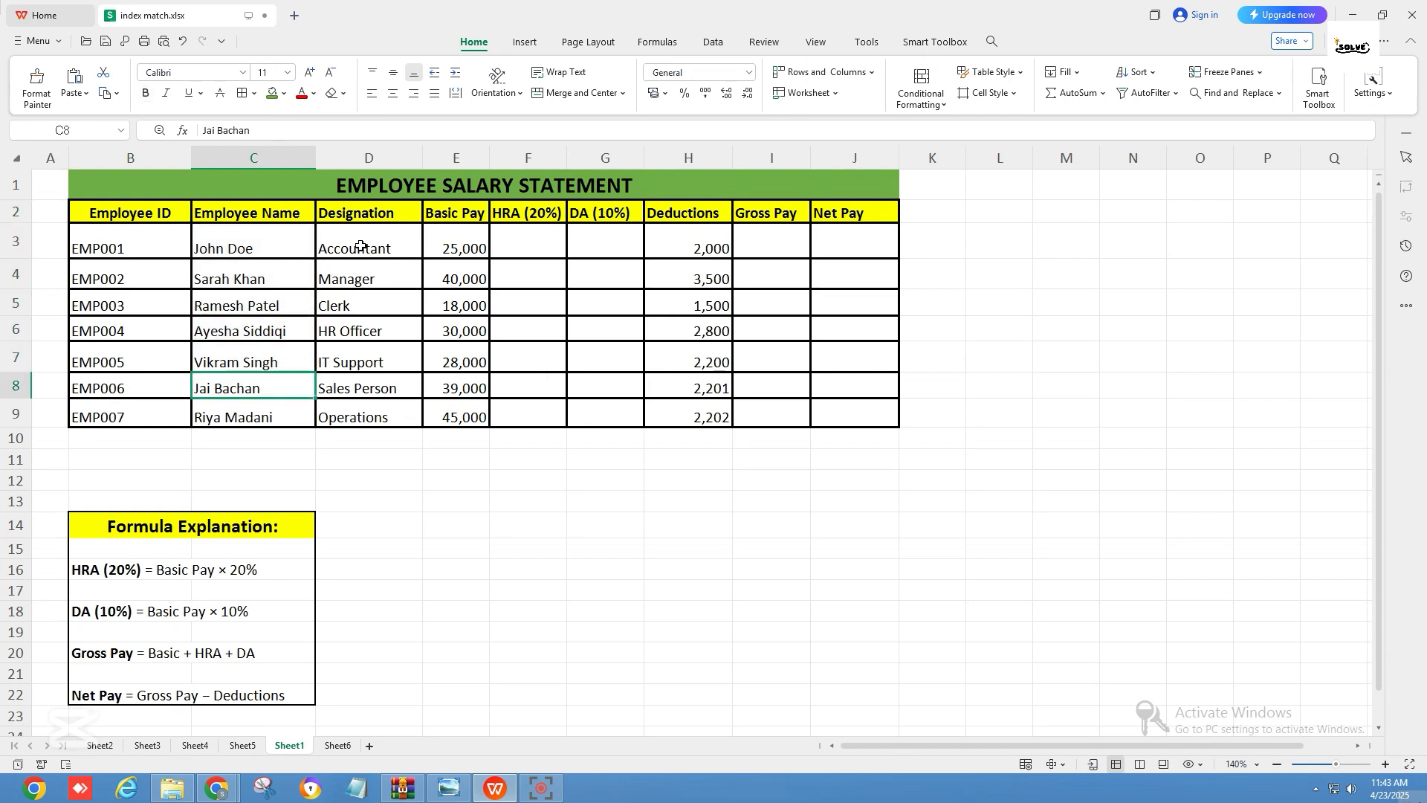
drag(362, 222, 379, 413)
drag(464, 248, 458, 405)
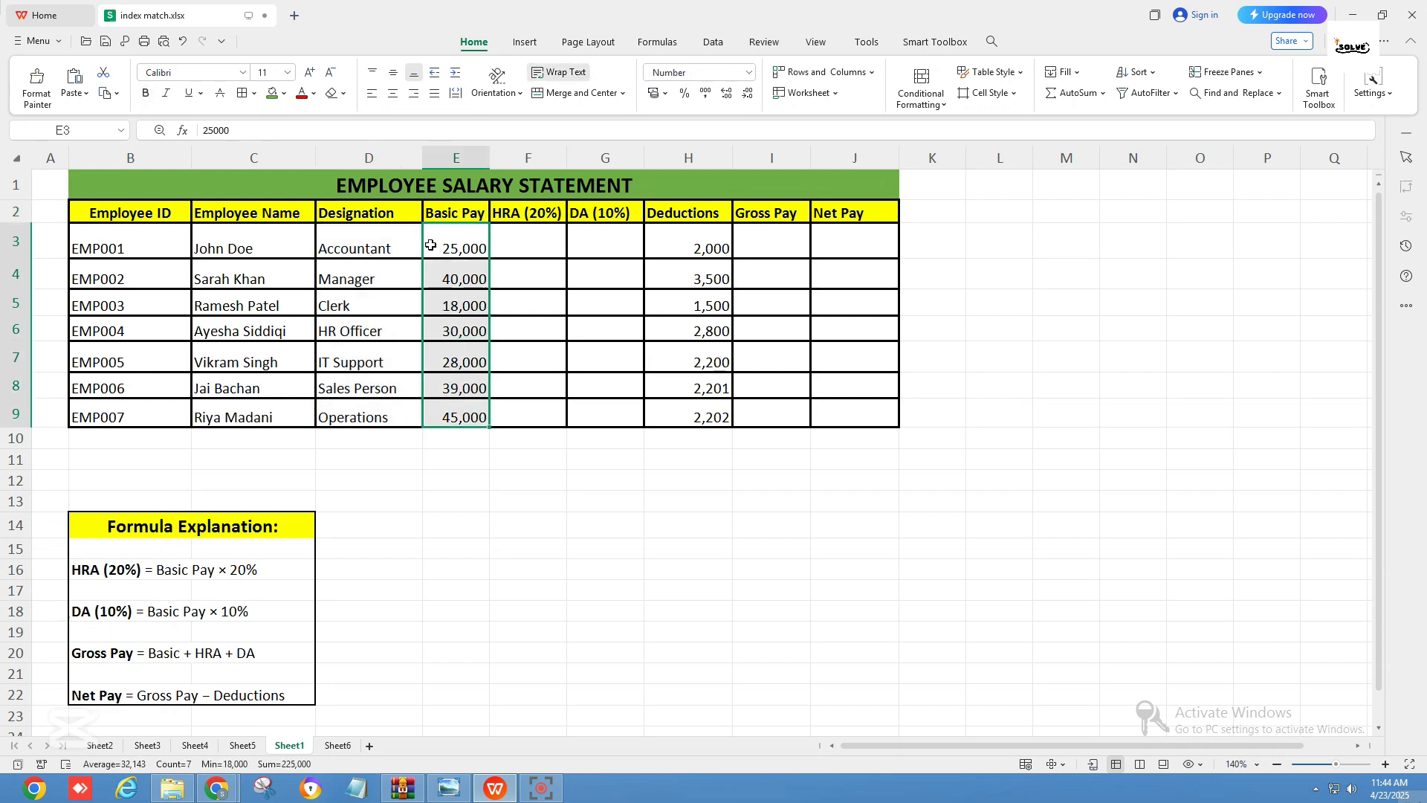
click(511, 216)
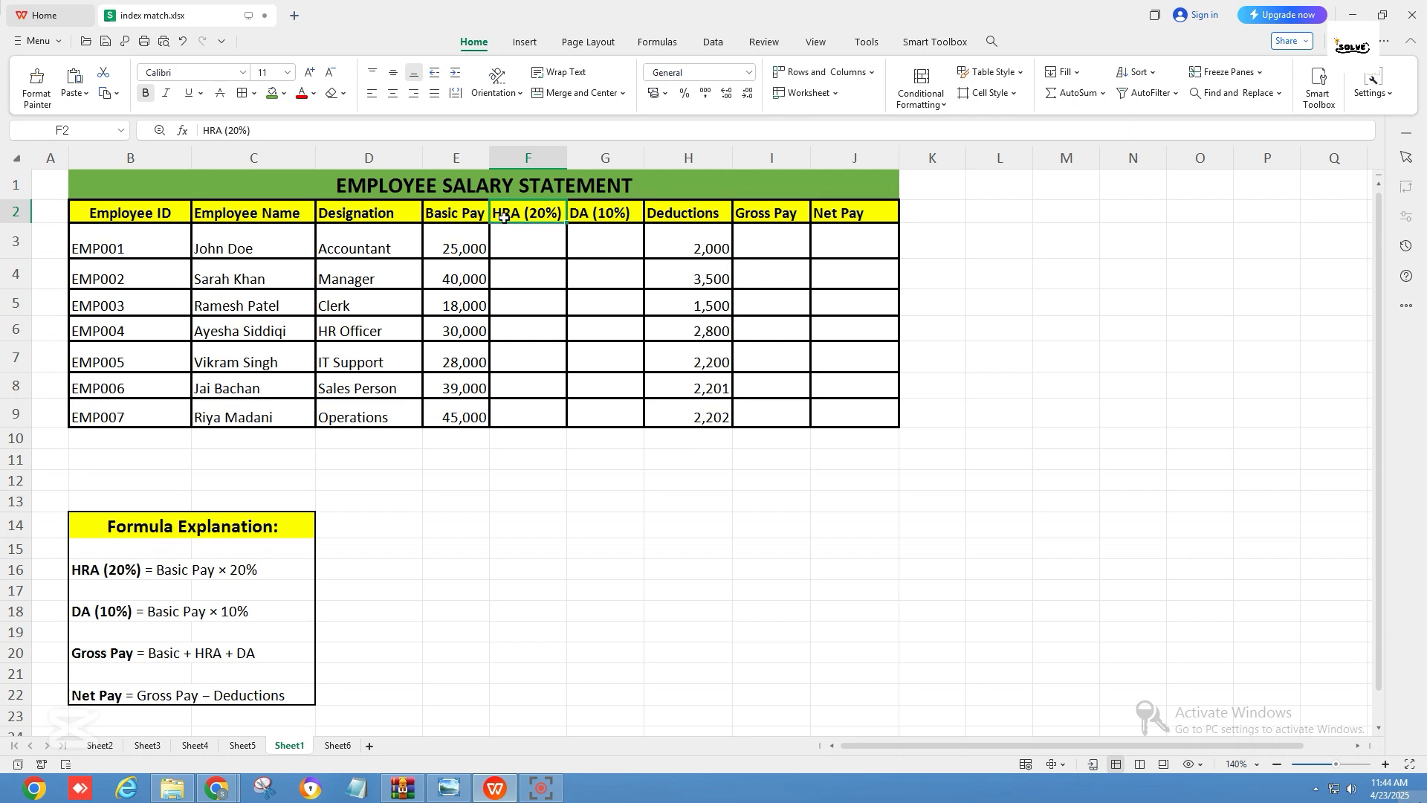
click(605, 212)
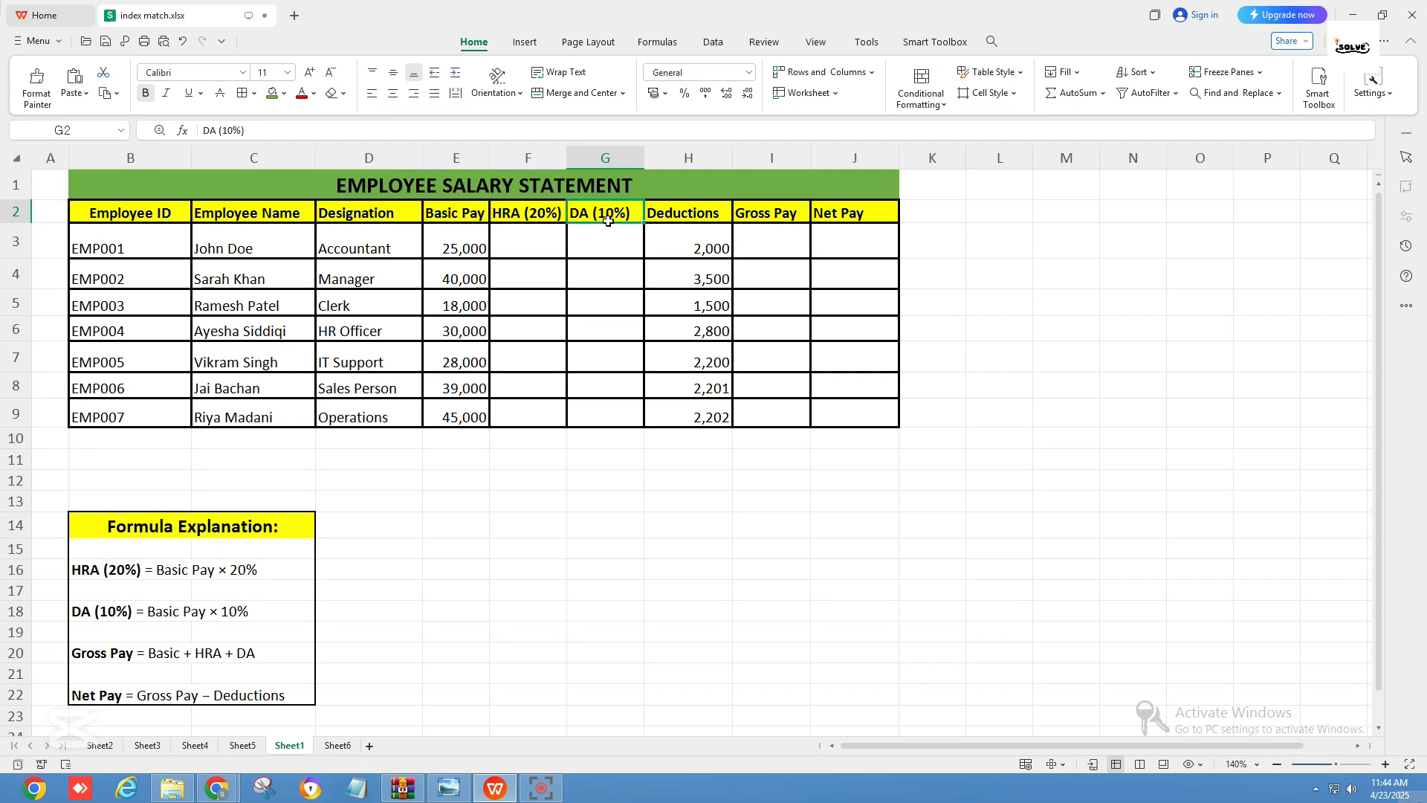
drag(660, 217, 692, 405)
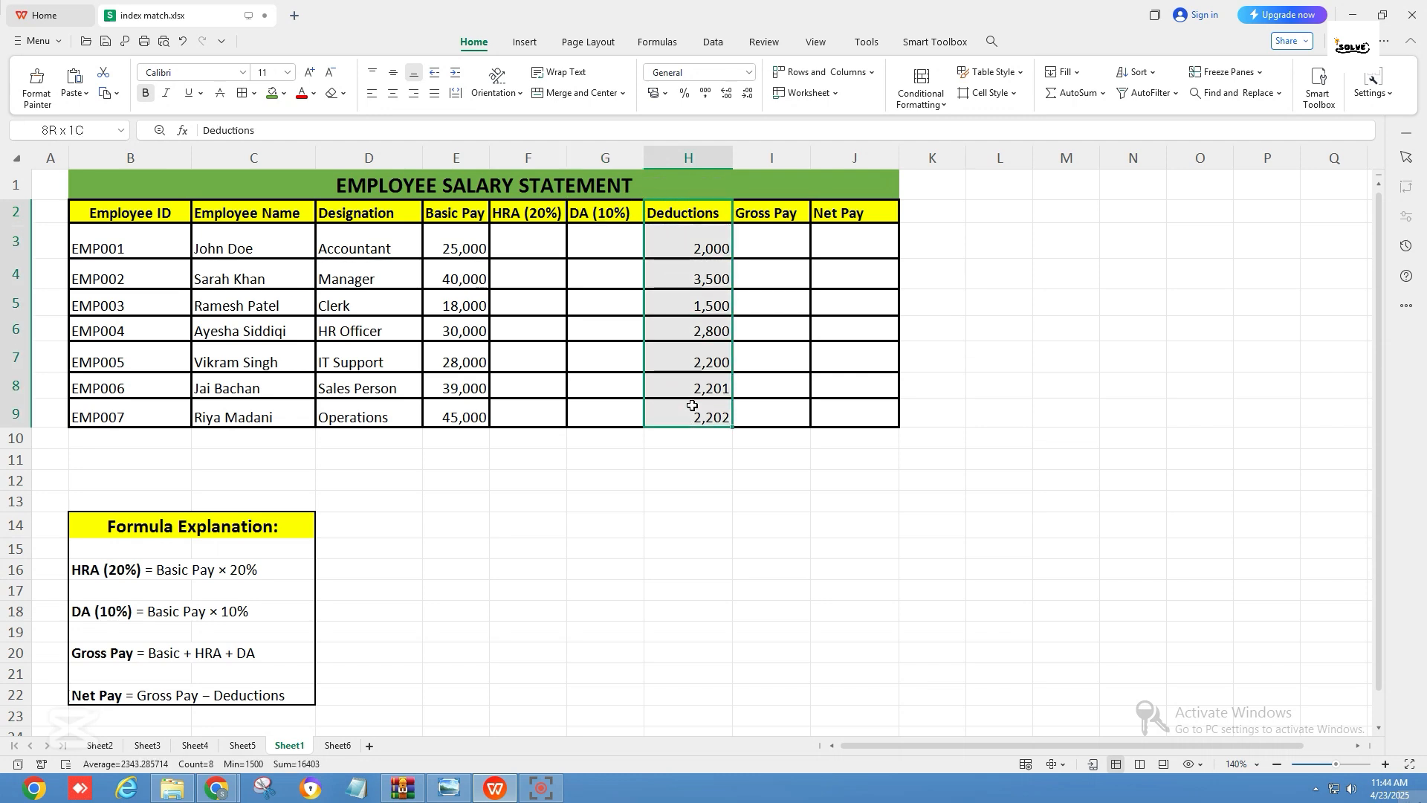
click(689, 299)
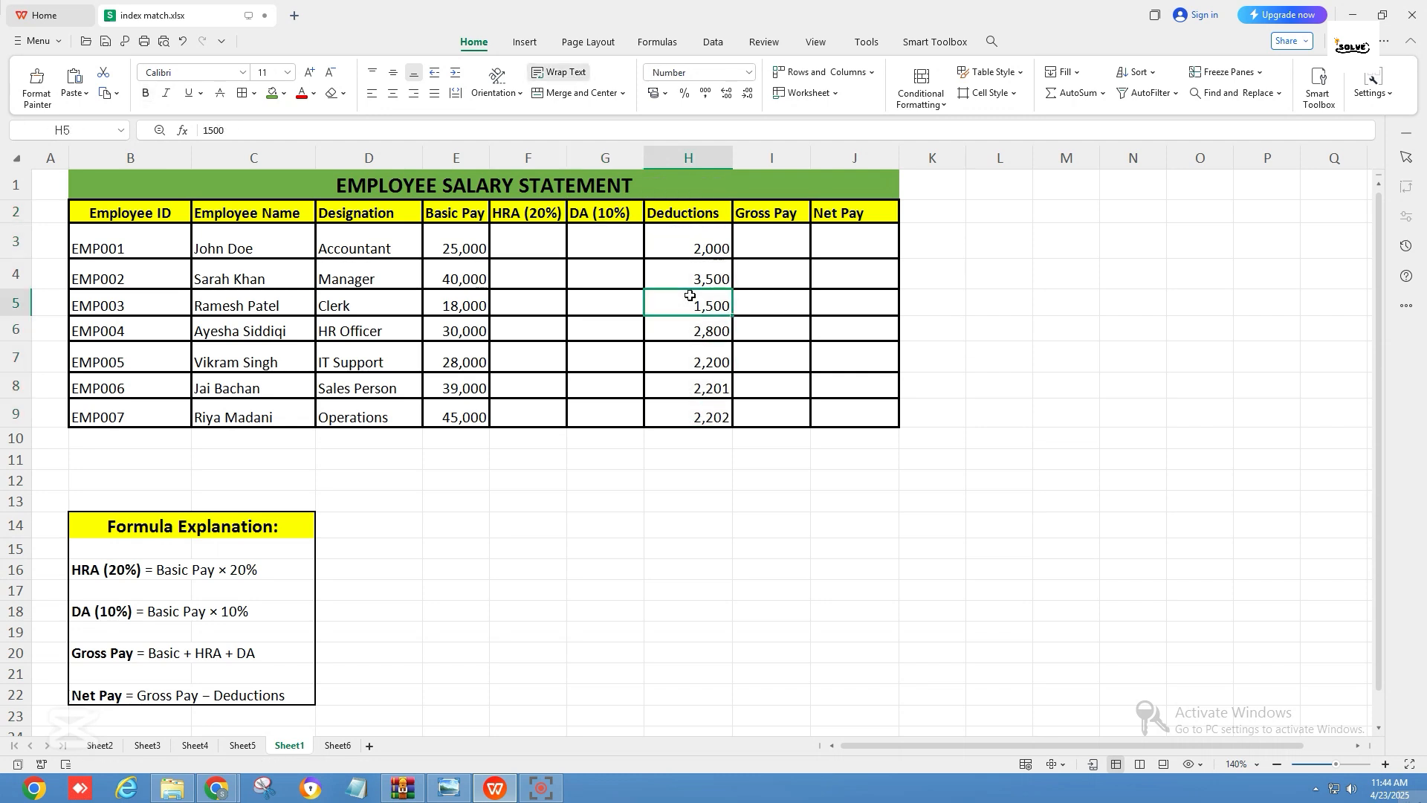
click(751, 217)
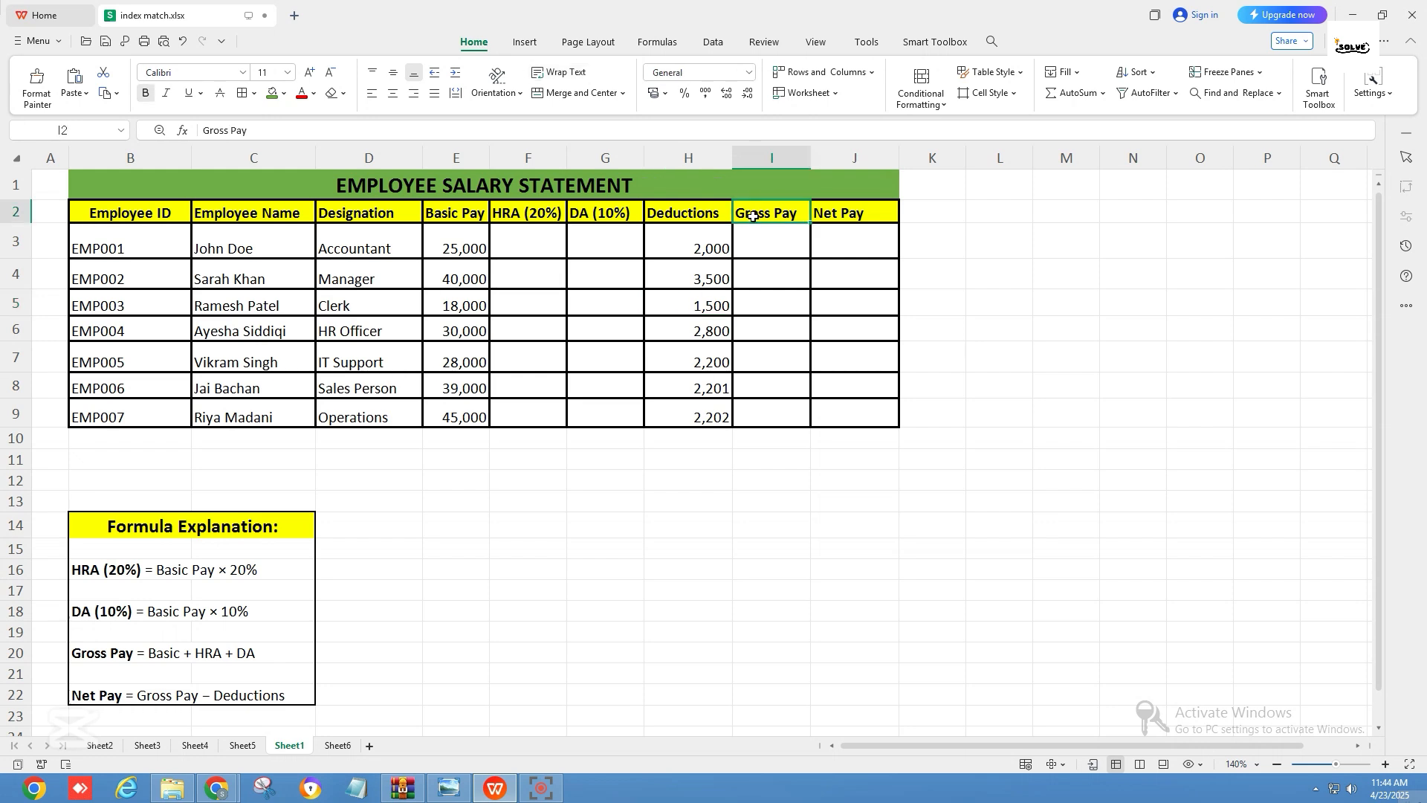
click(854, 216)
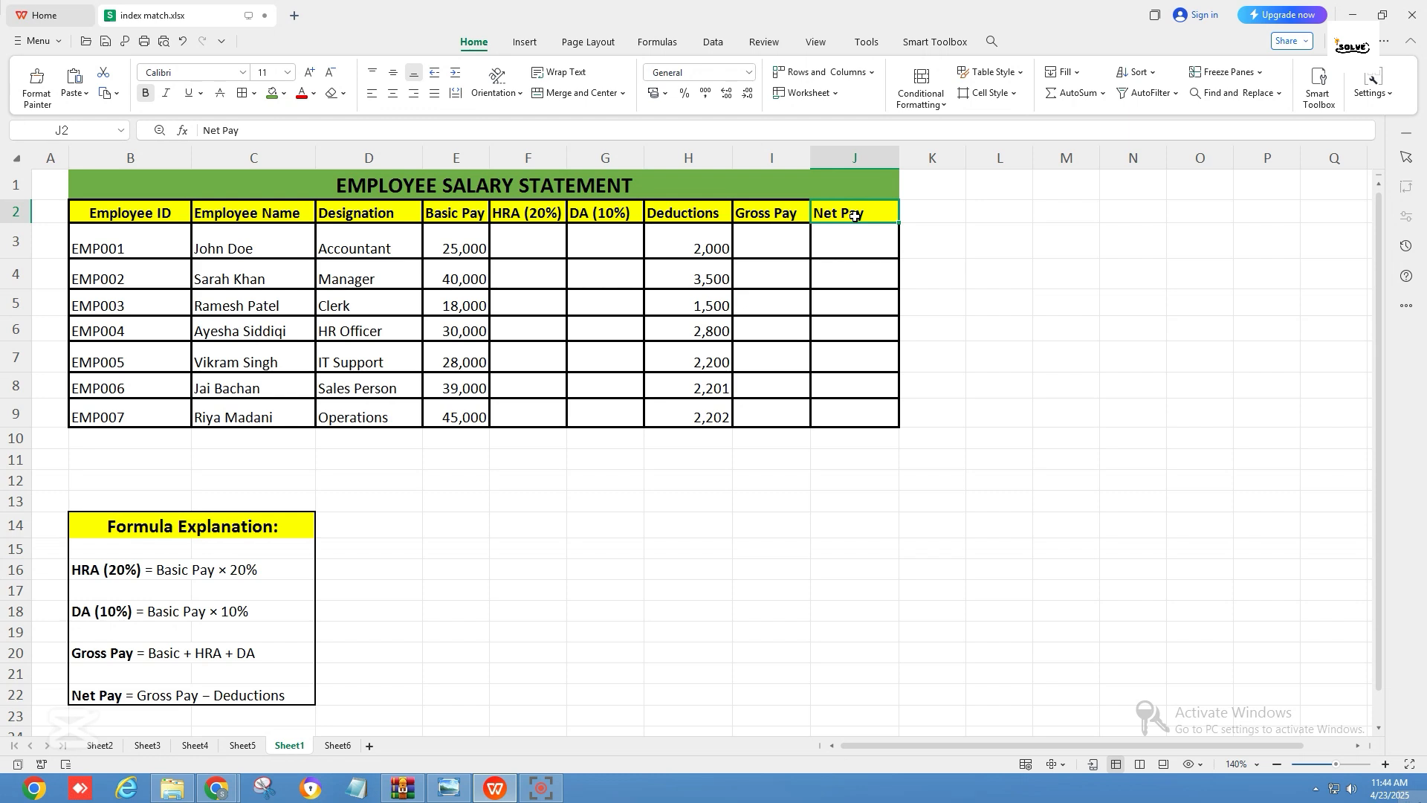
- Read the Formula Explanation block for how HRA, DA, Gross Pay and Net Pay are calculated
drag(102, 531, 197, 699)
click(240, 572)
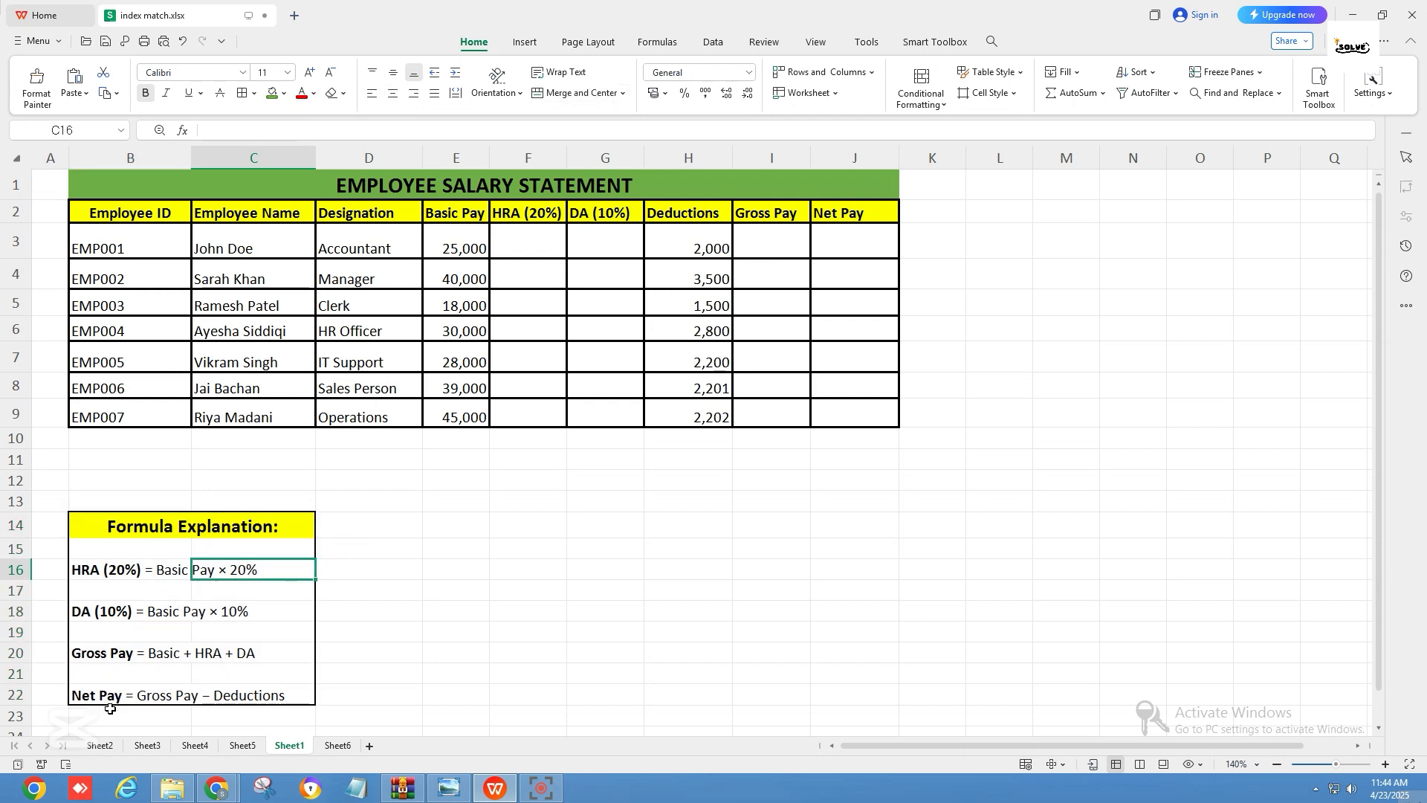
click(131, 654)
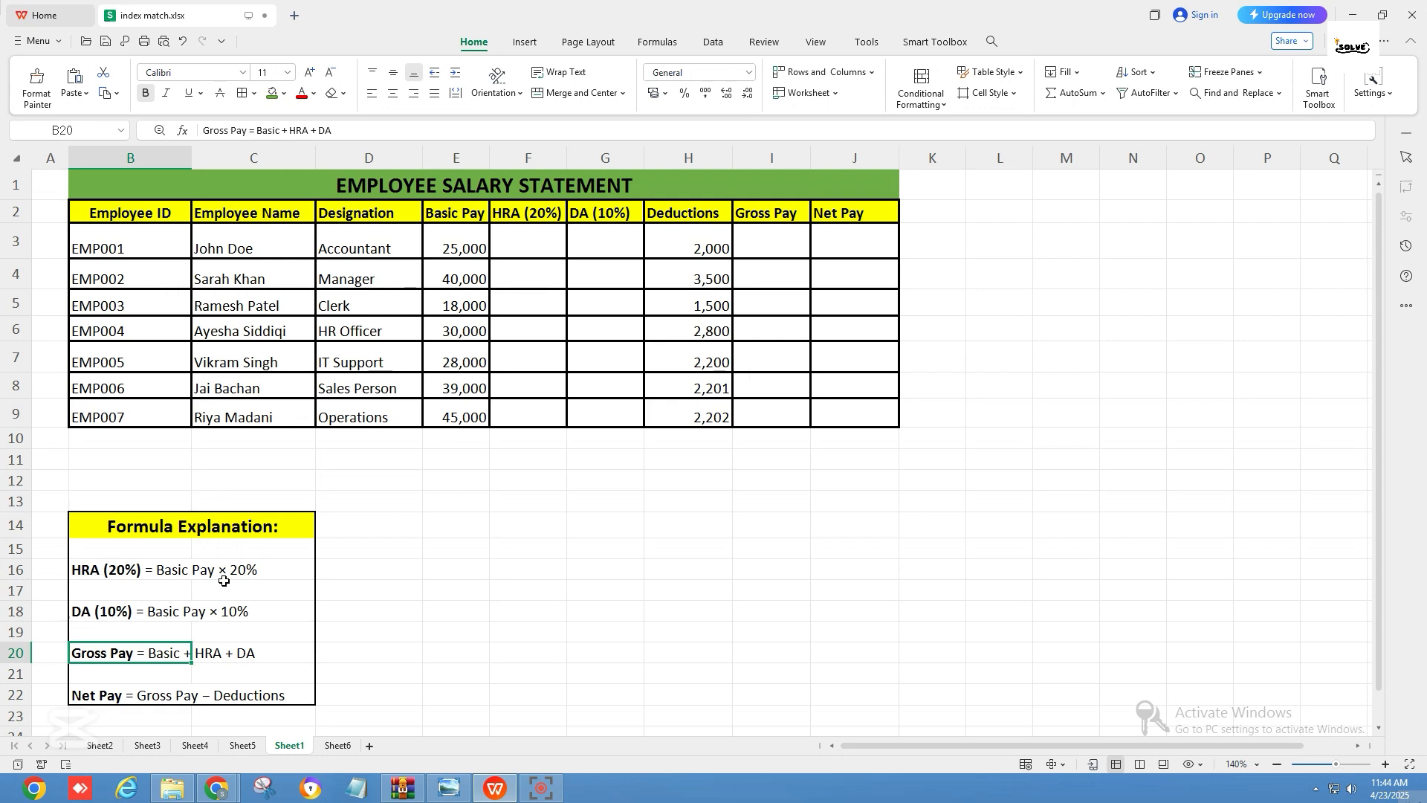
click(261, 574)
click(168, 576)
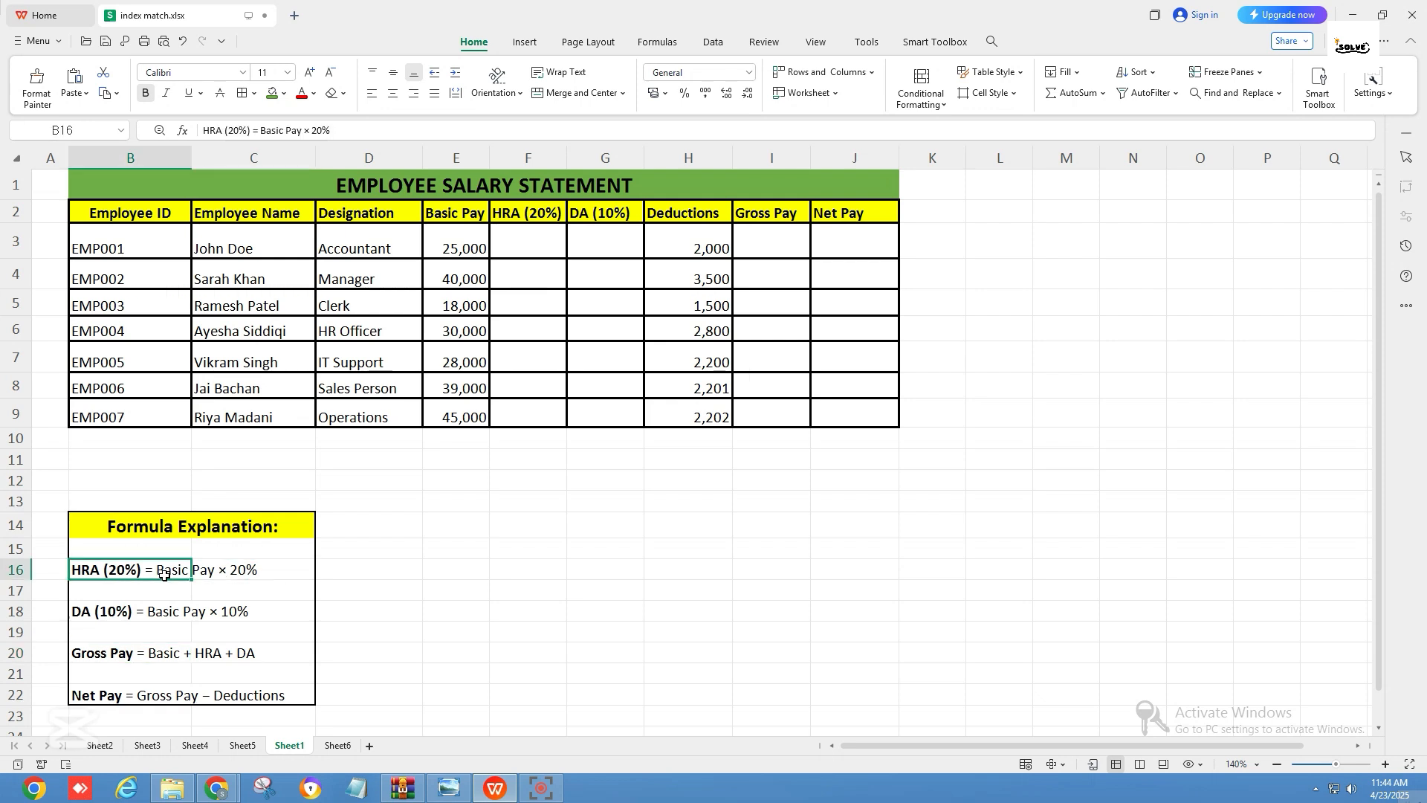
click(97, 616)
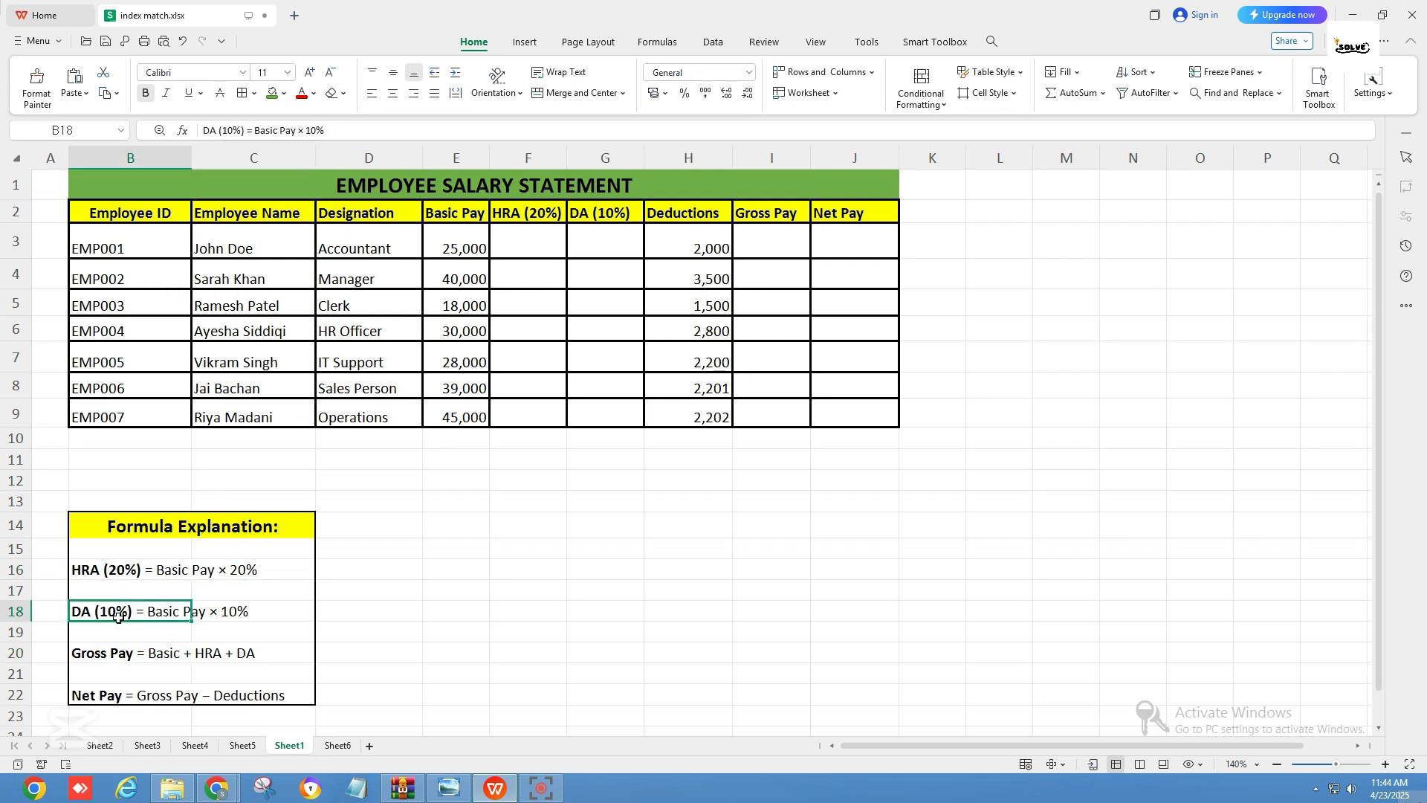
click(208, 622)
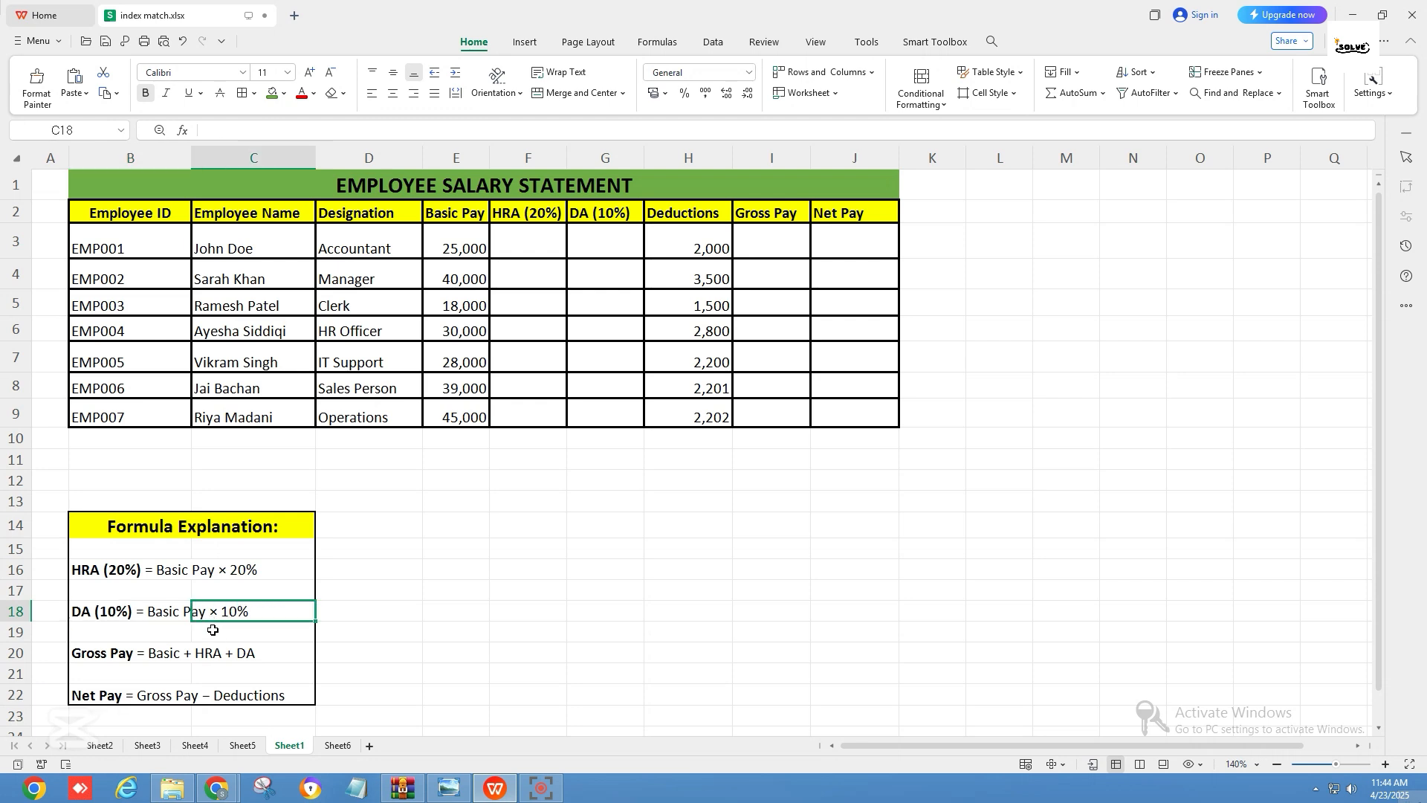
click(213, 630)
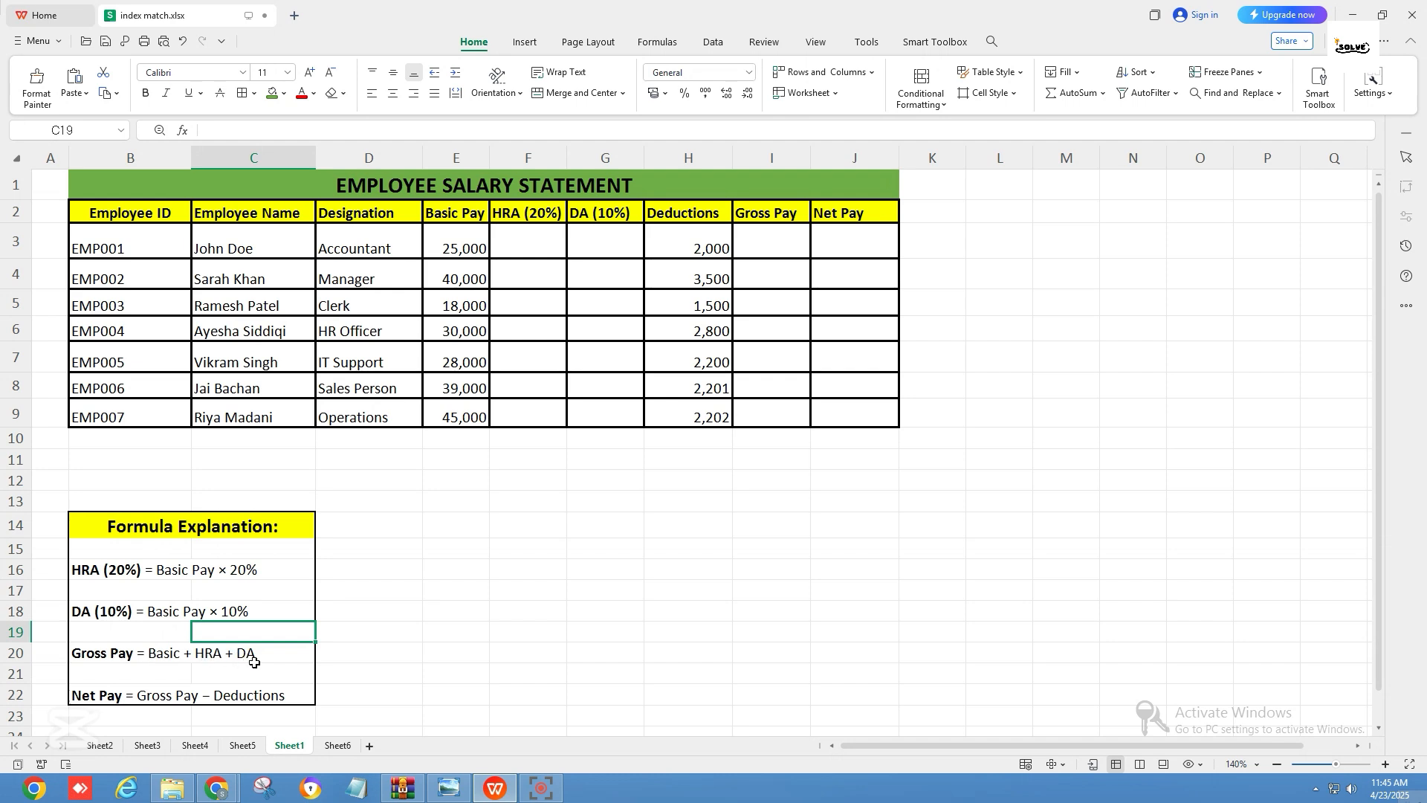
click(109, 701)
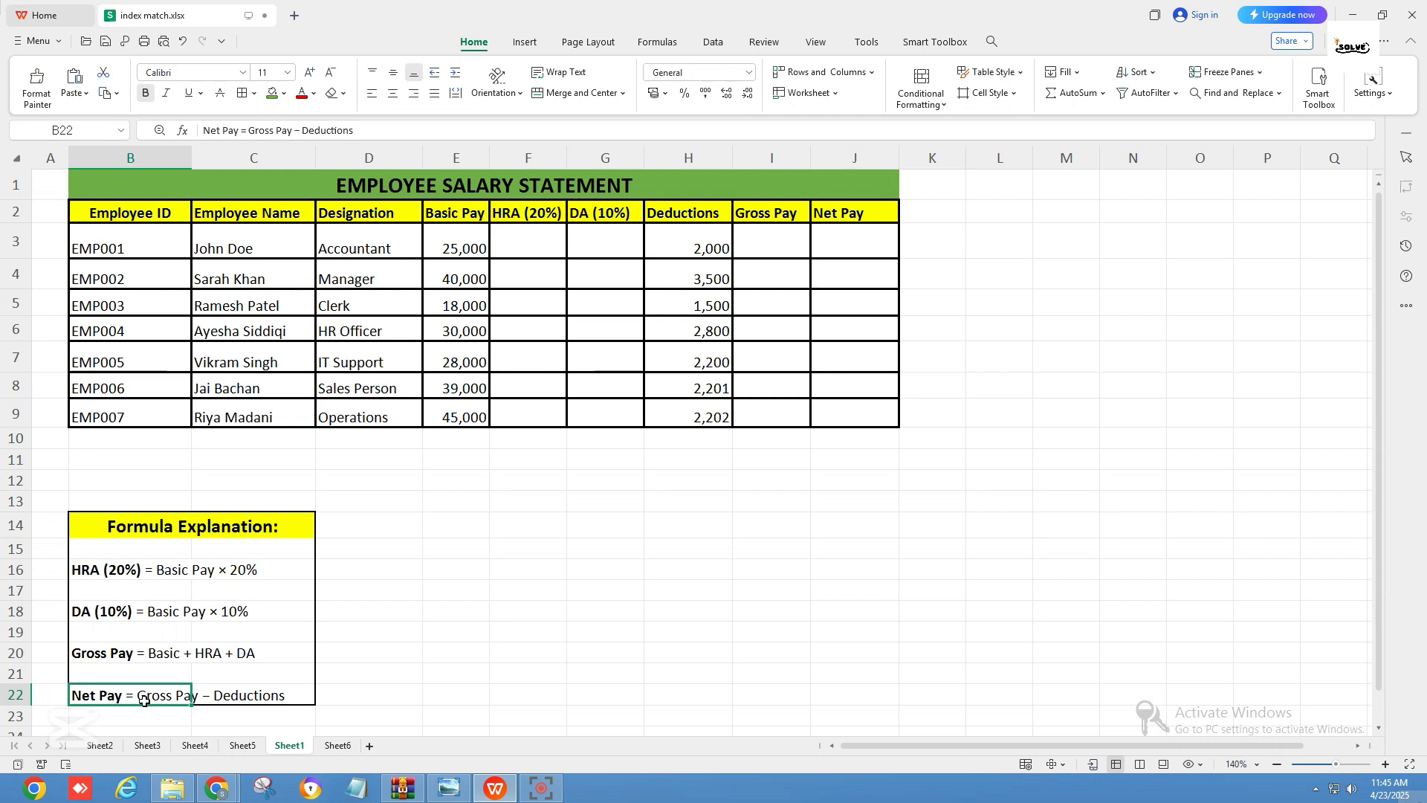
click(258, 701)
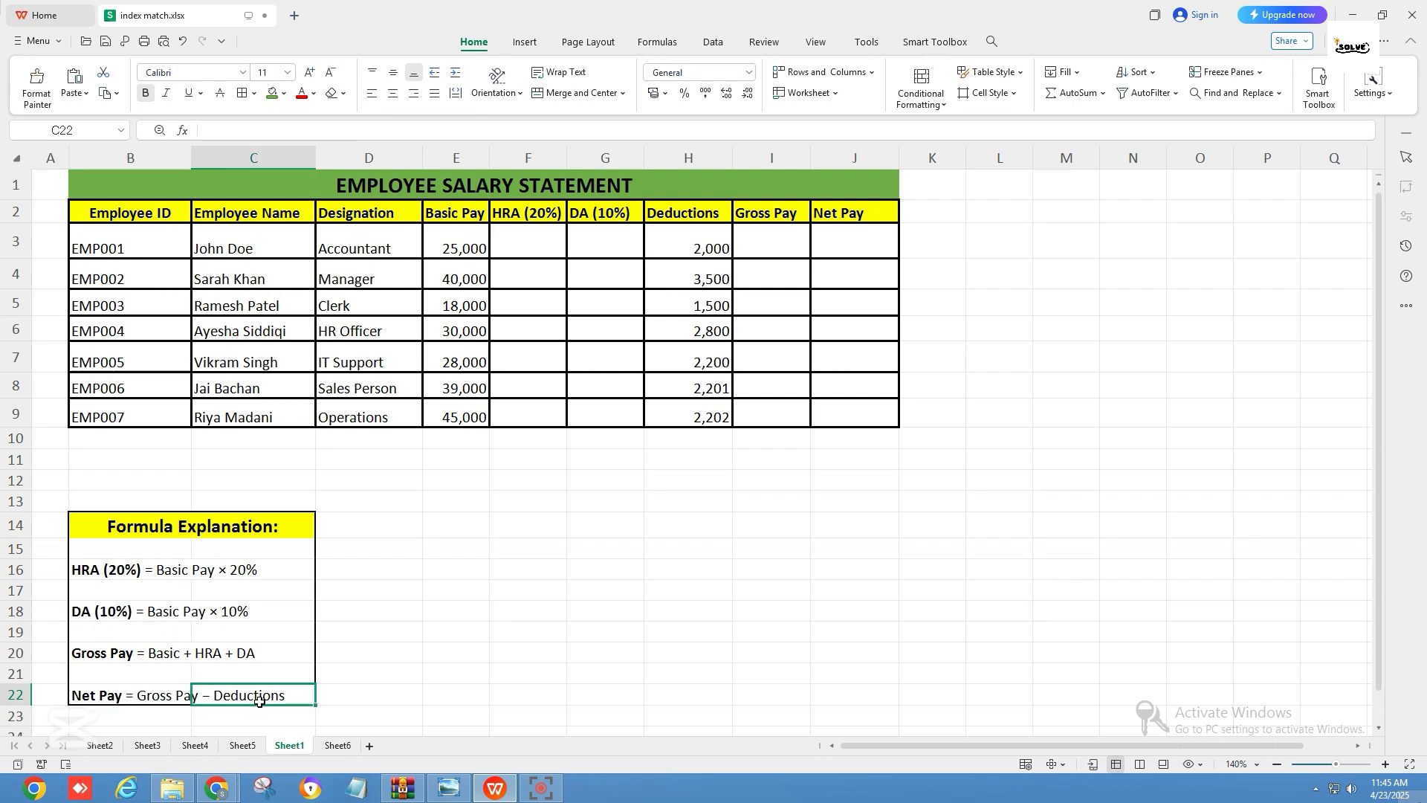
click(323, 634)
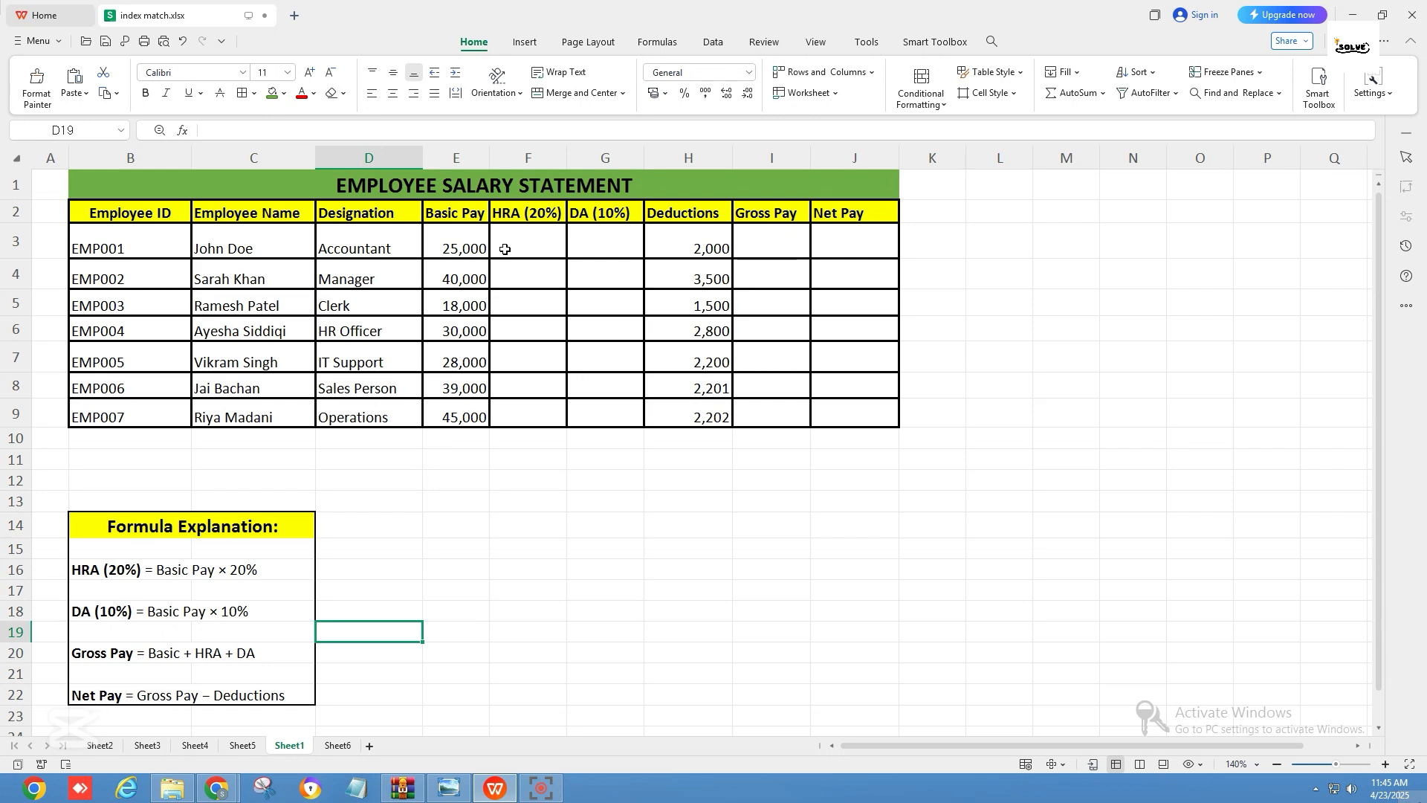
- Calculate HRA in F3 with =E3*20% and fill the formula down through F9 for all employees
click(507, 220)
click(523, 254)
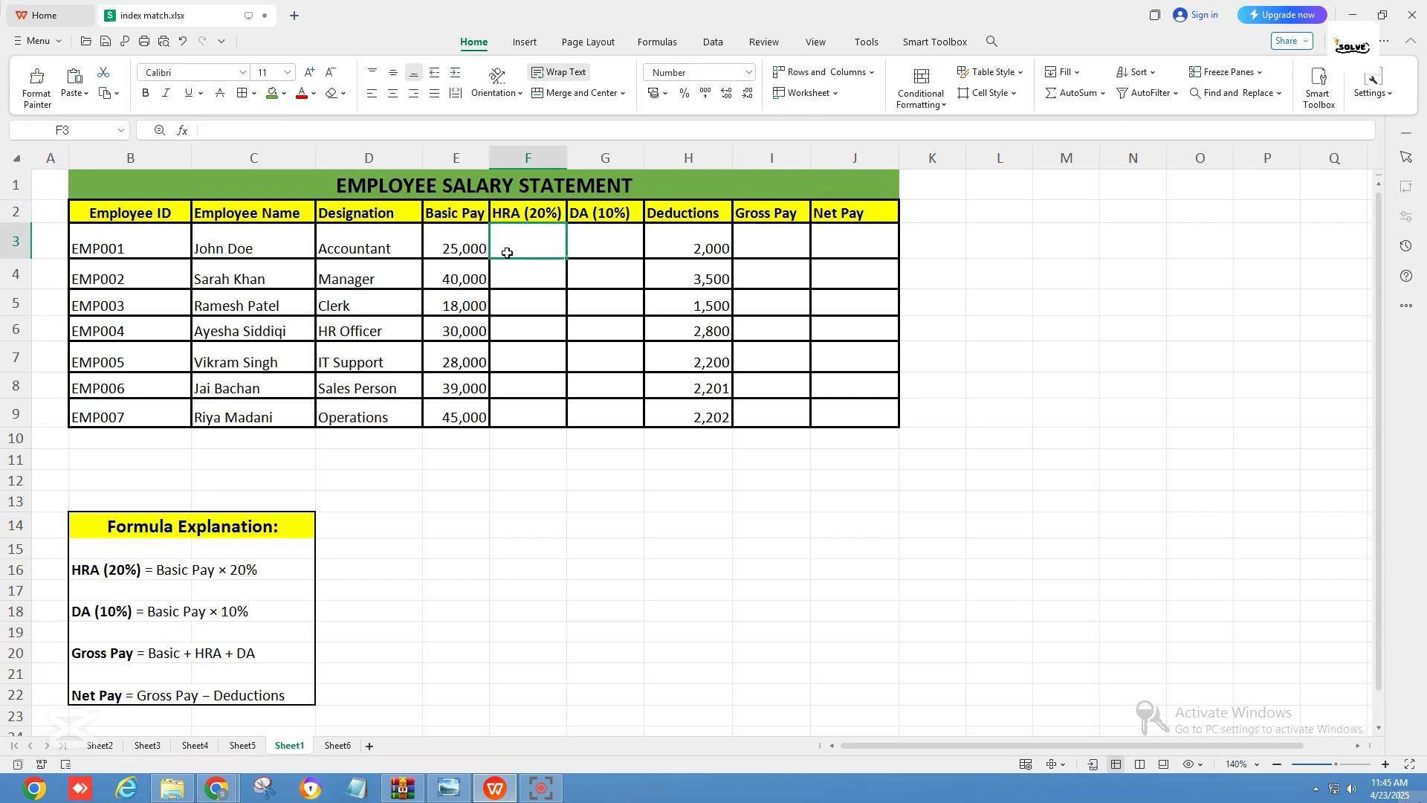
text(=)
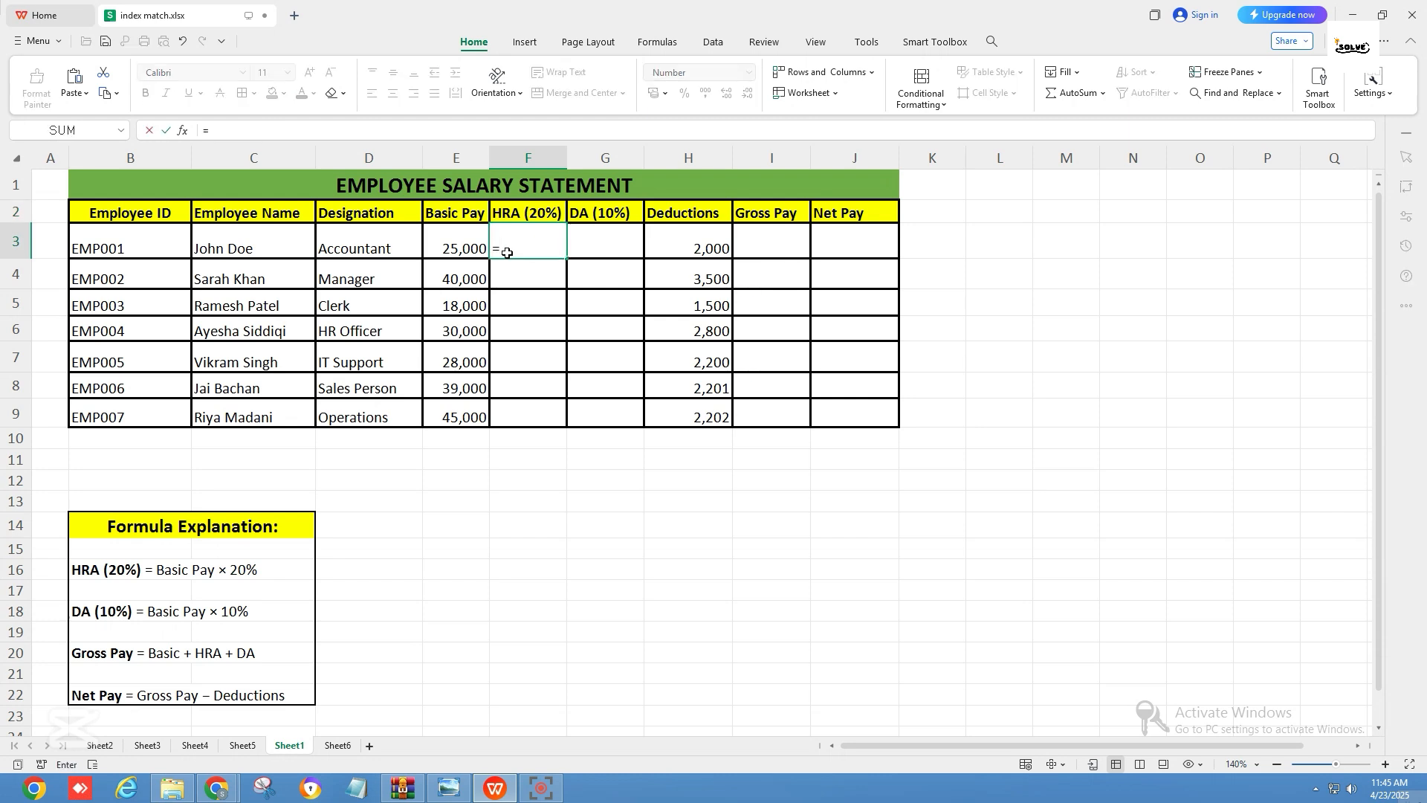
click(466, 247)
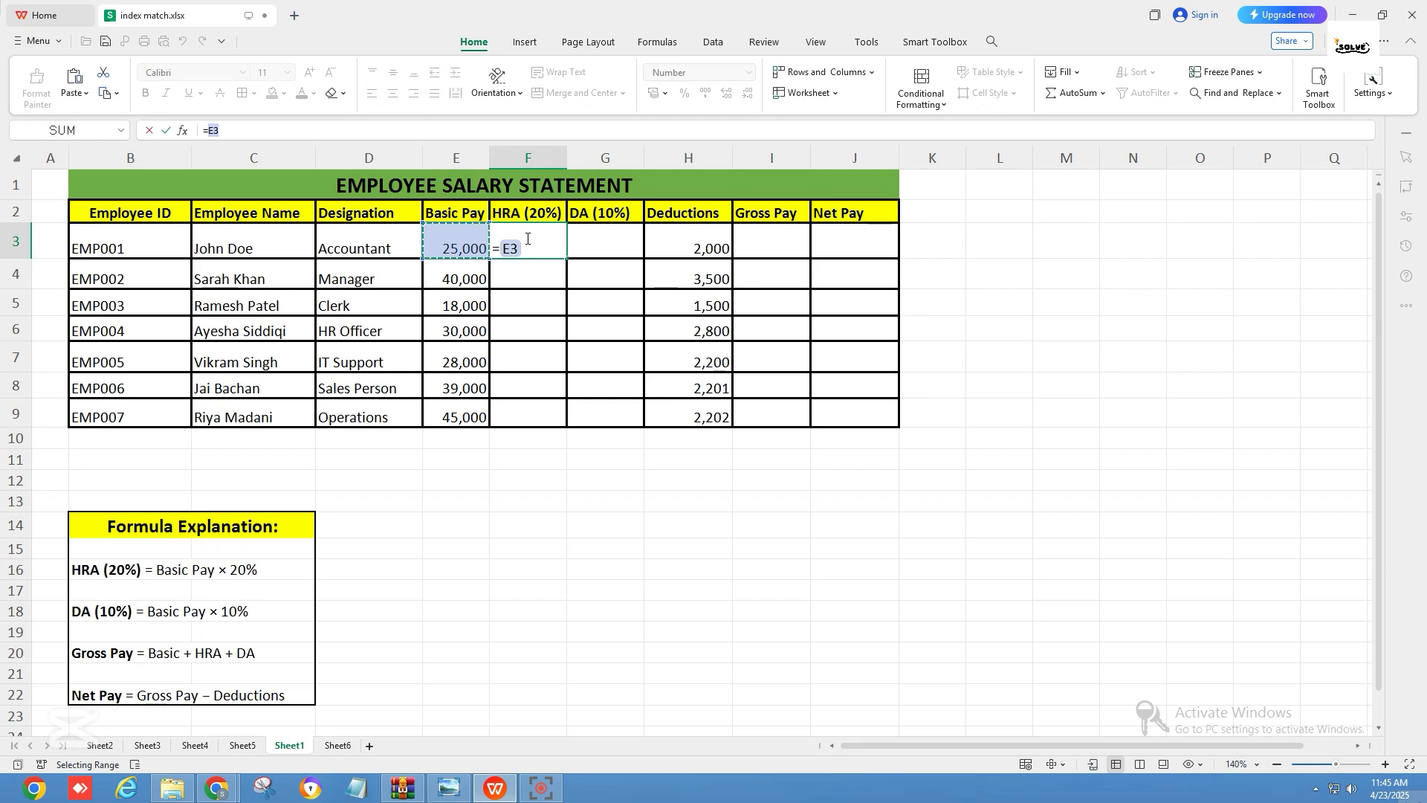
text(*)
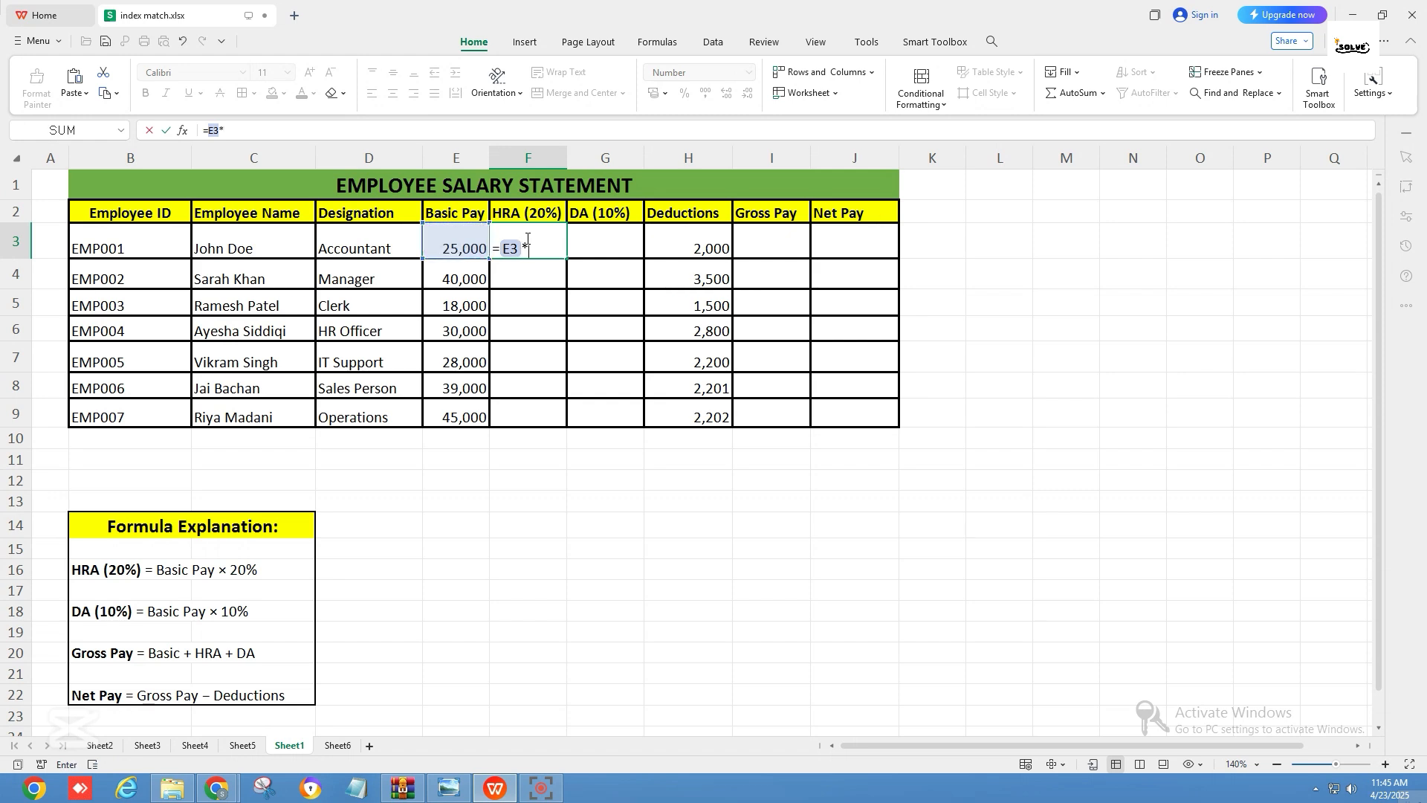
text(20%)
key(Return)
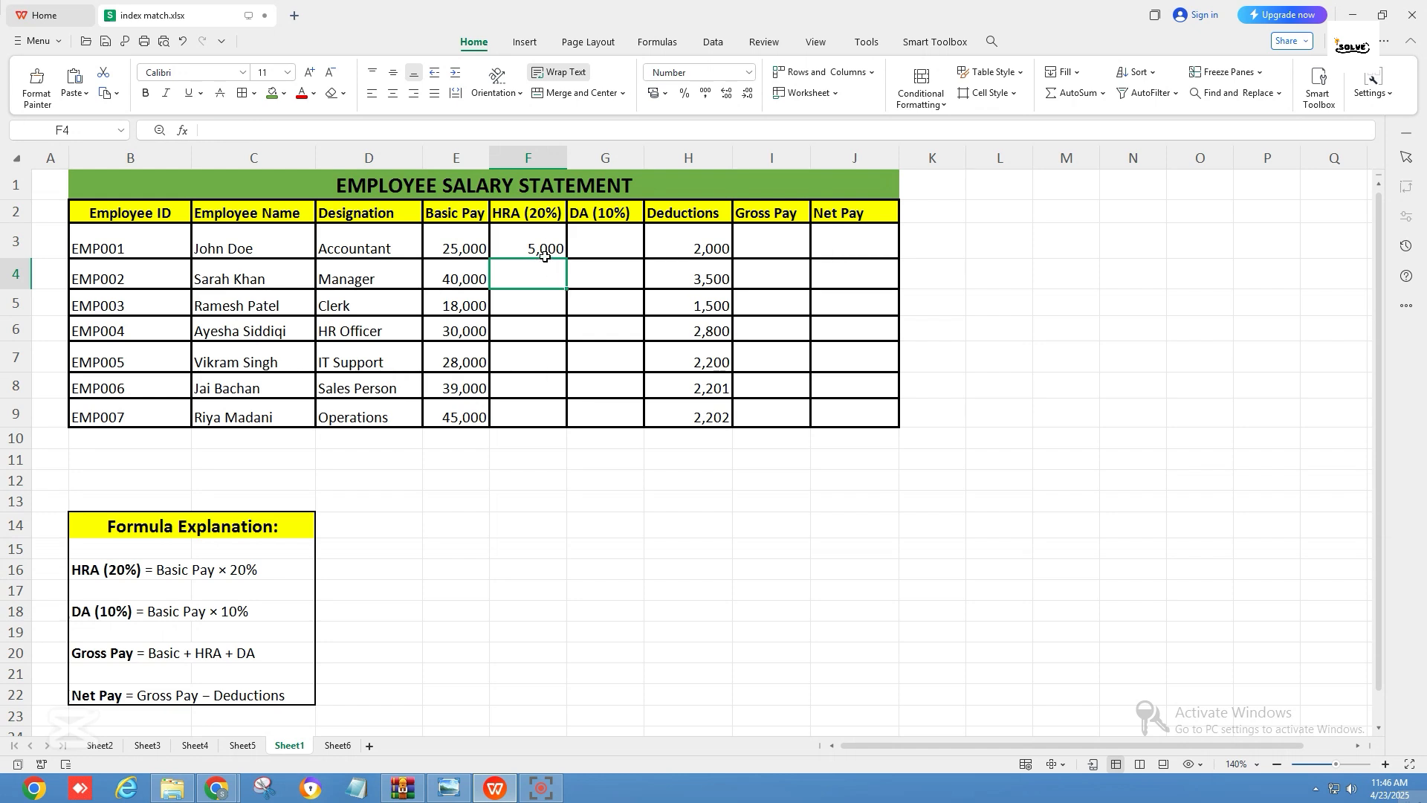
click(546, 255)
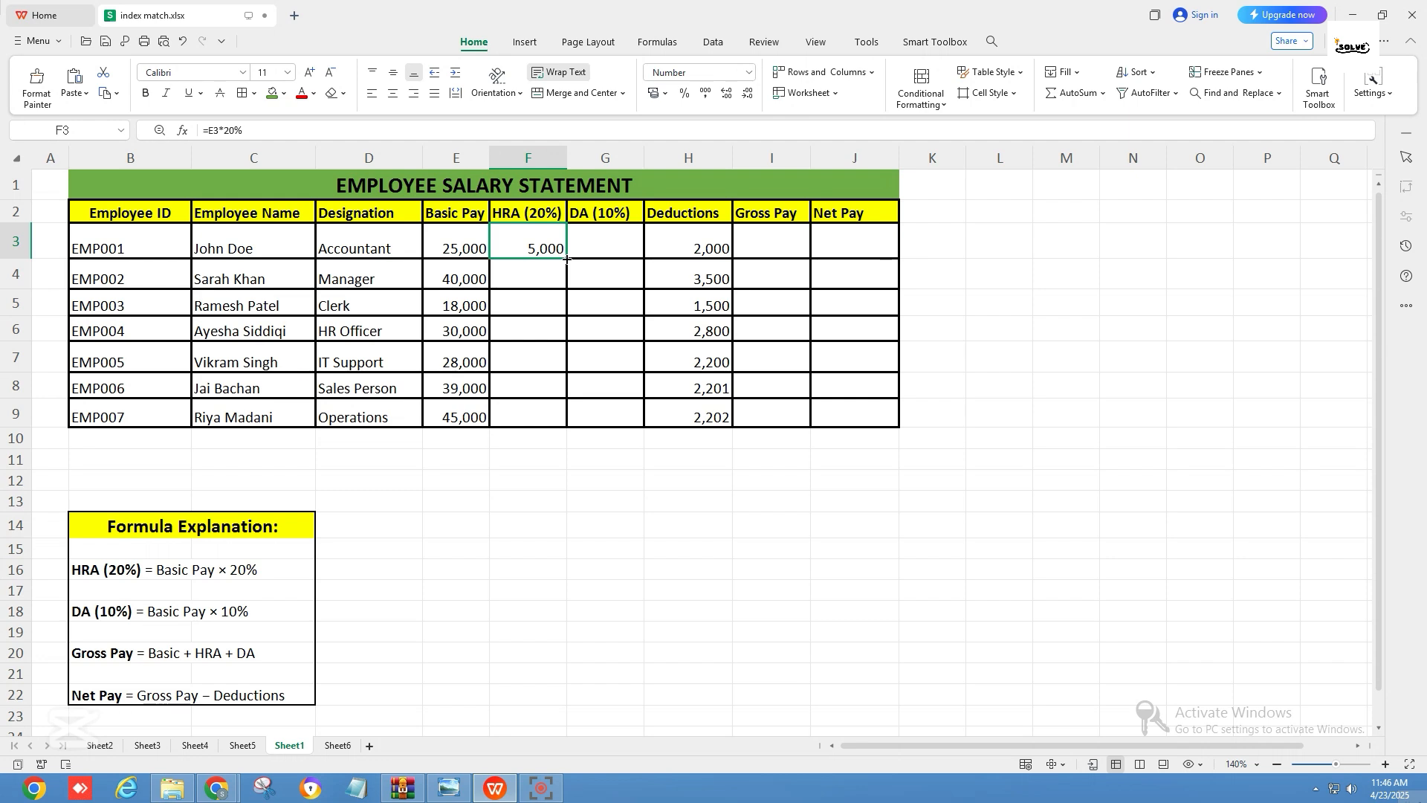
drag(566, 259, 562, 418)
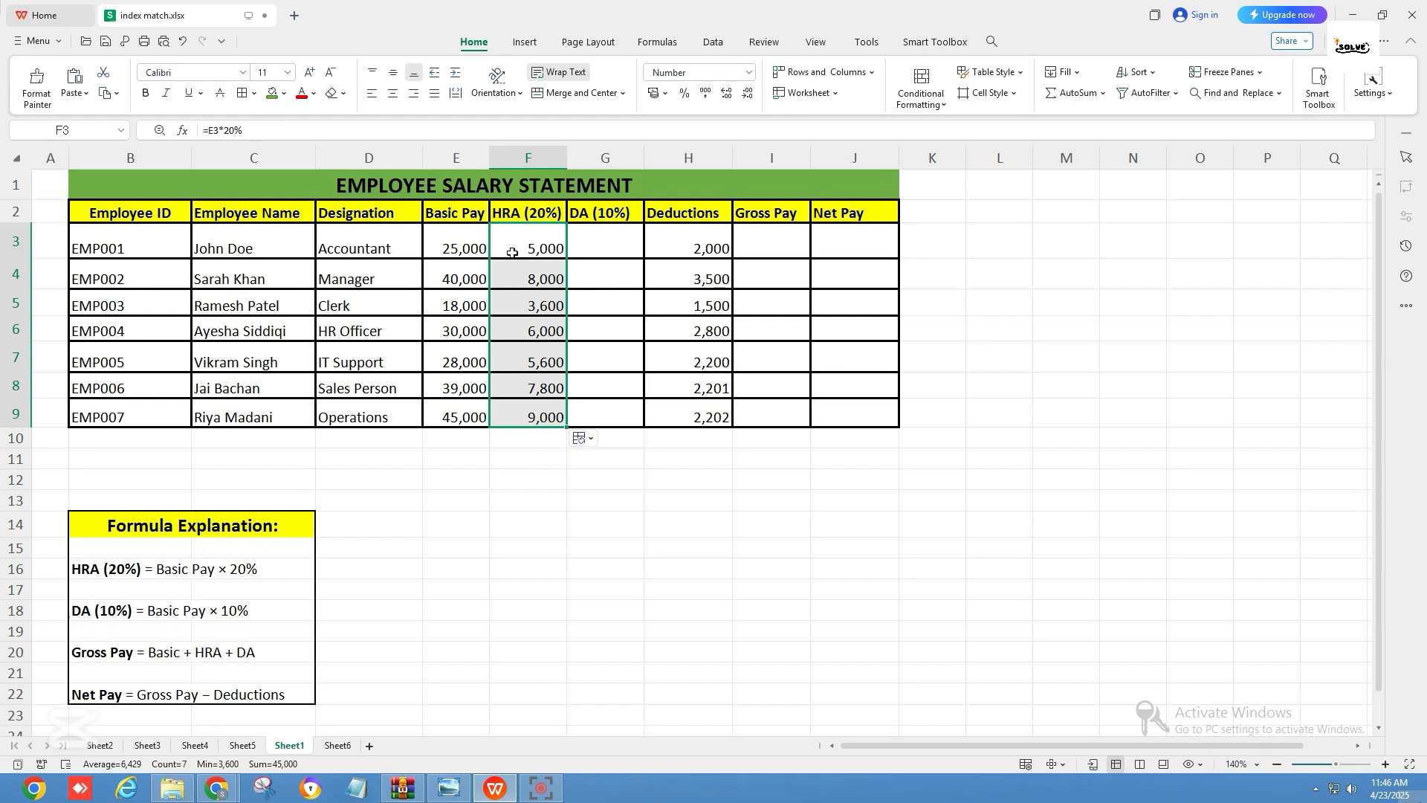
- Calculate DA in G3 with =E3*10% and fill the formula down through G9 for all employees
click(607, 253)
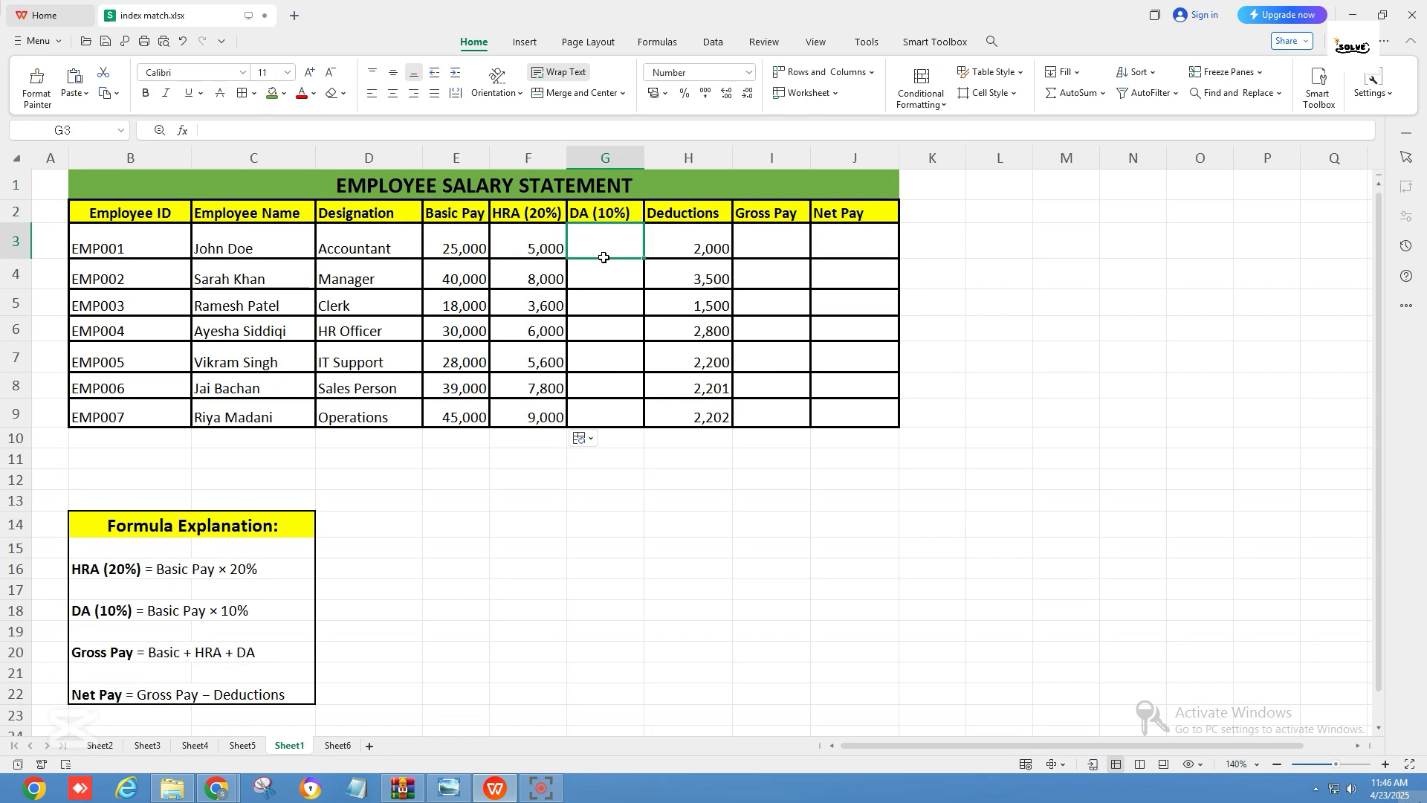
text(=)
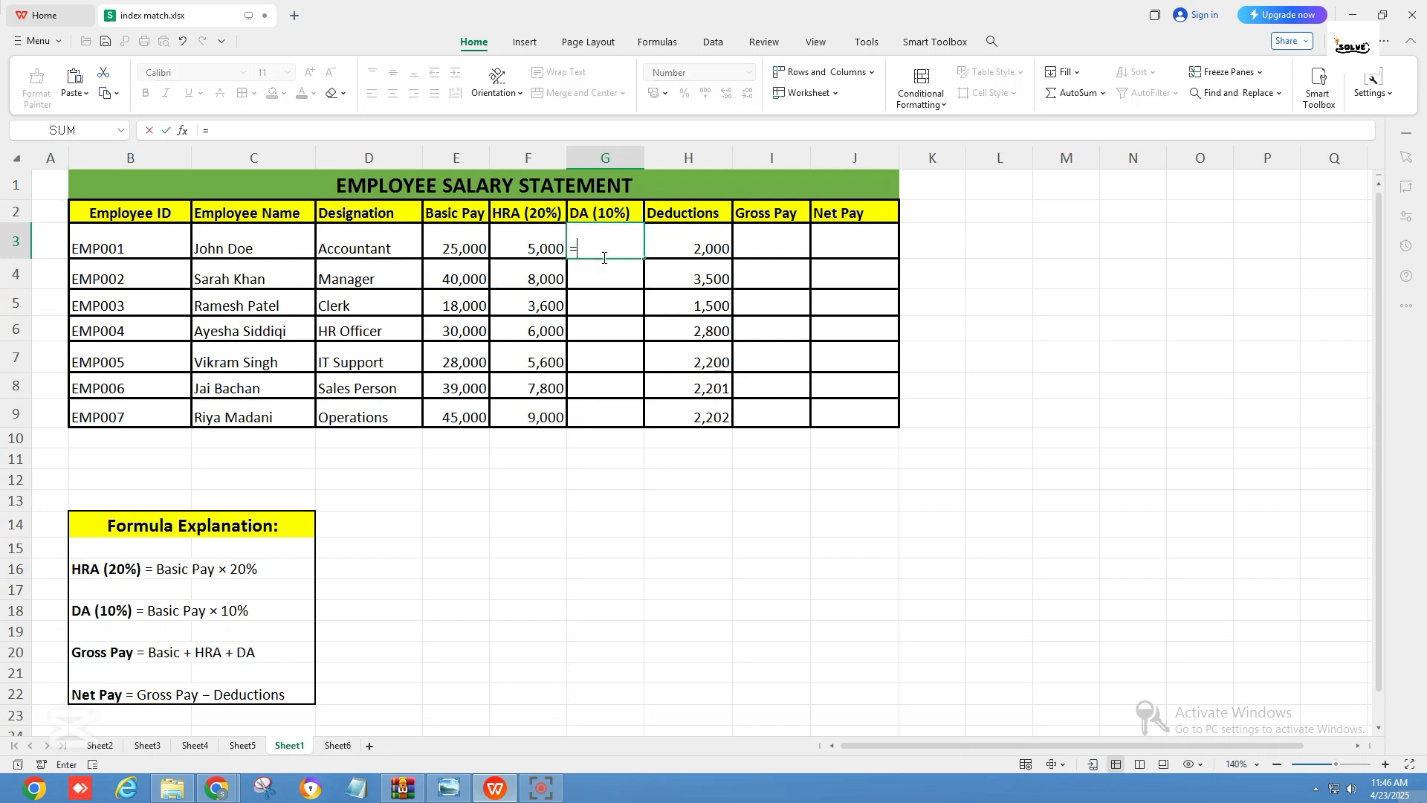
click(459, 241)
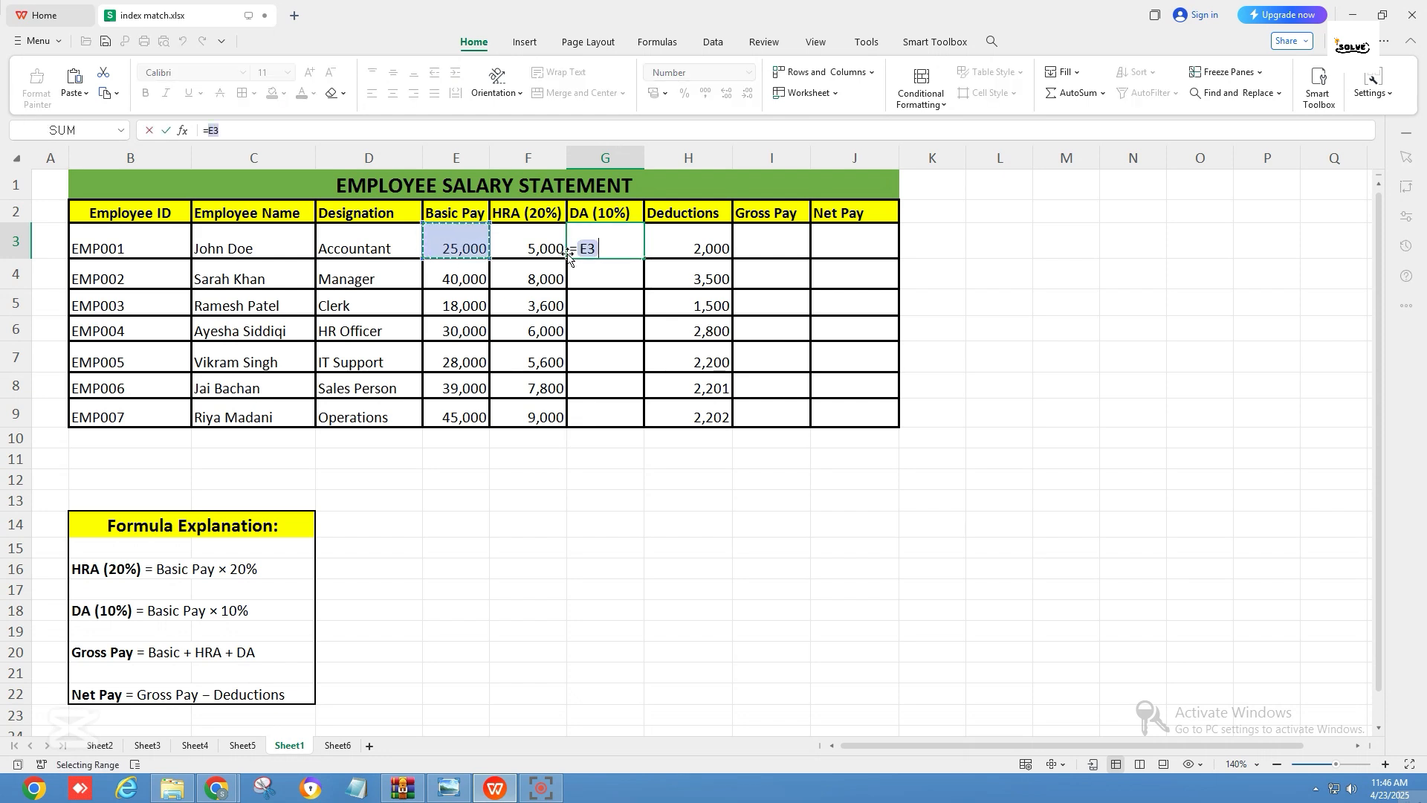
text(*10%)
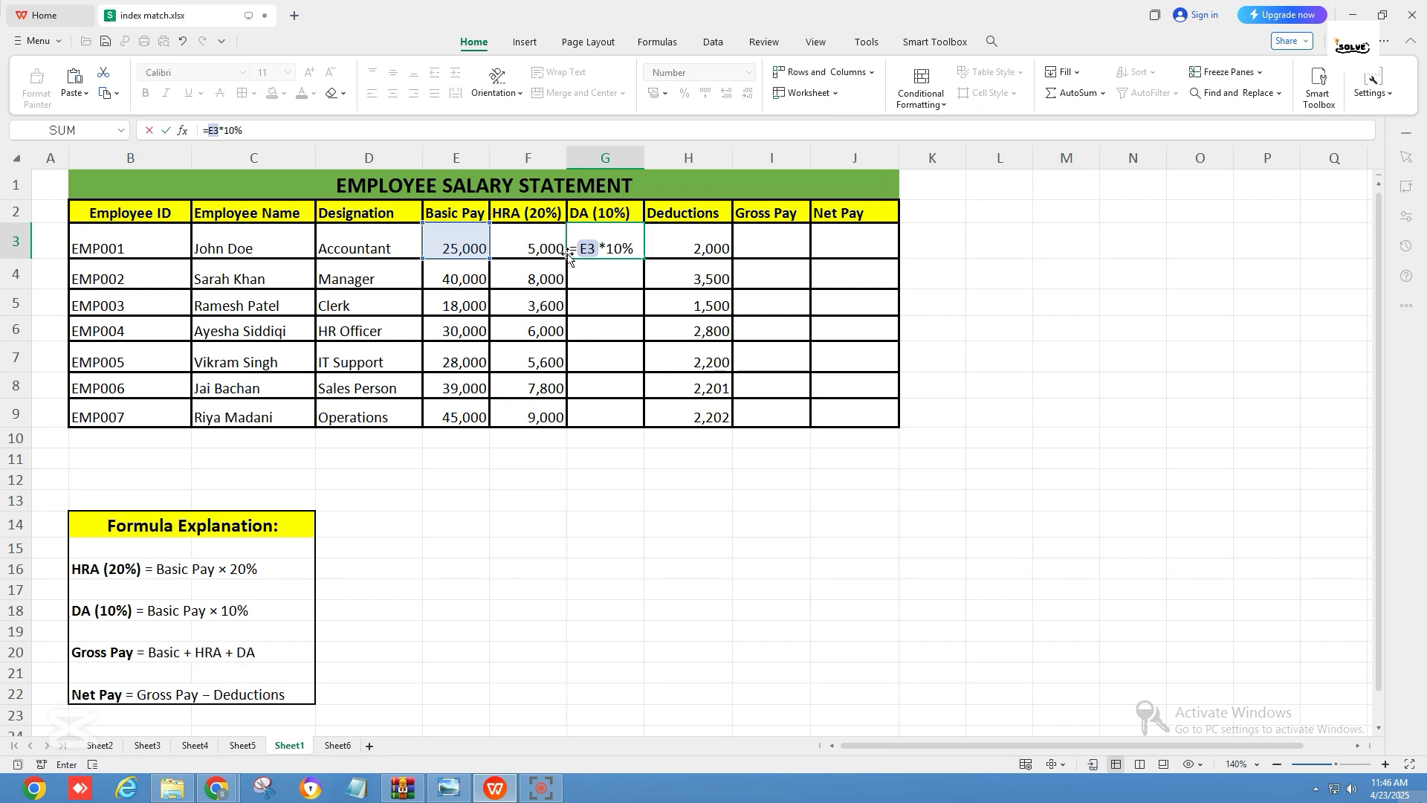
key(Return)
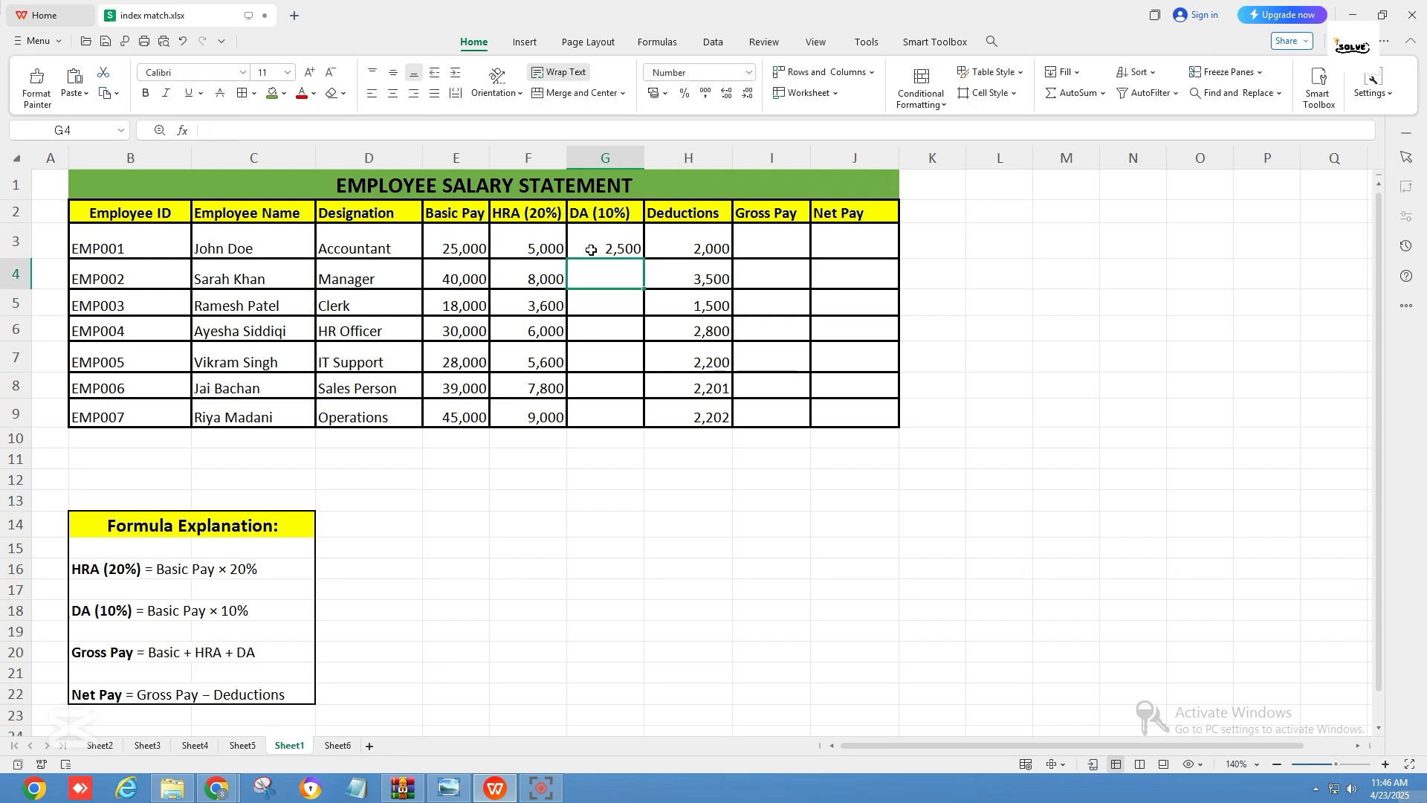
click(623, 248)
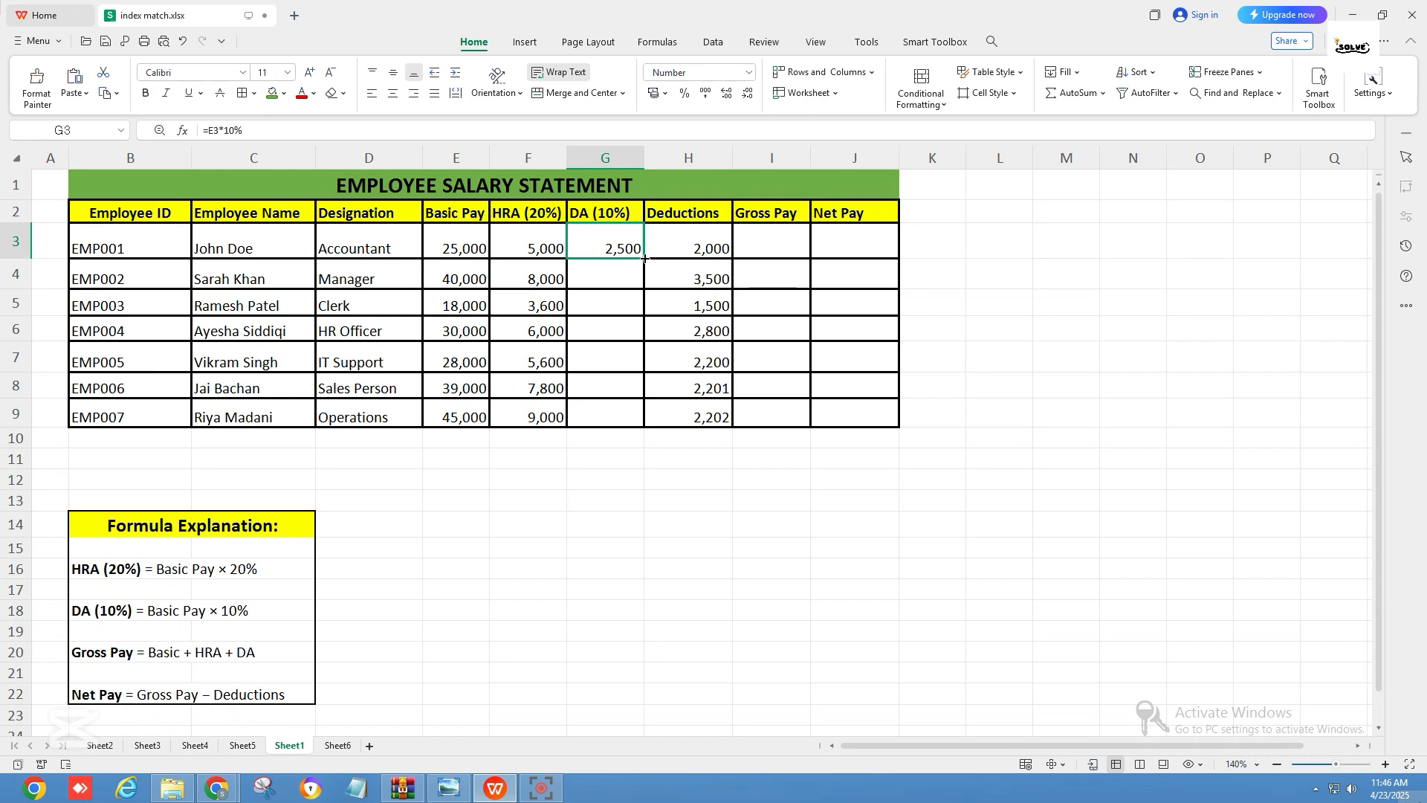
drag(644, 258, 647, 418)
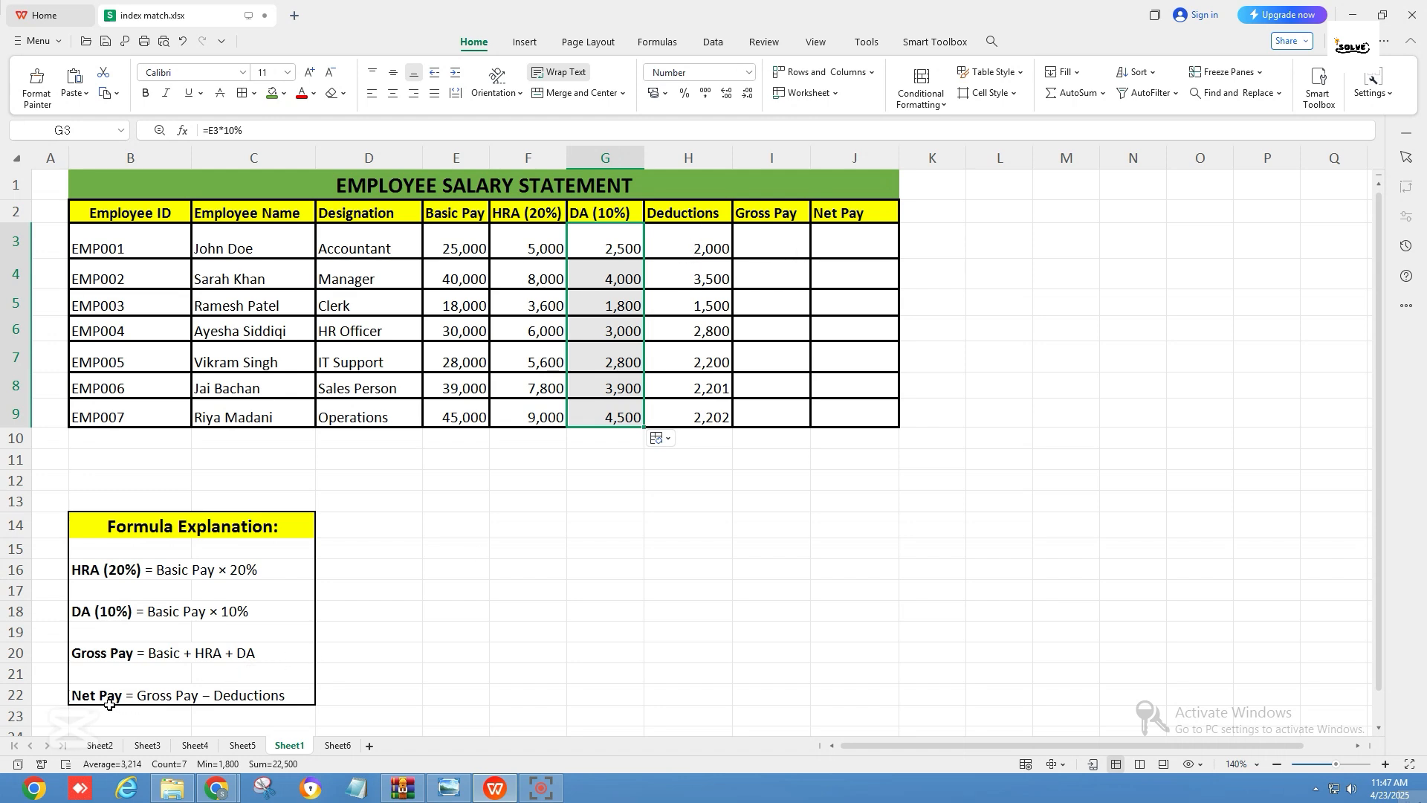
- Calculate Gross Pay in I3 with =F3+G3+E3, following the Formula Explanation, and fill the formula down through I9 for all employees
drag(110, 699, 257, 700)
click(366, 677)
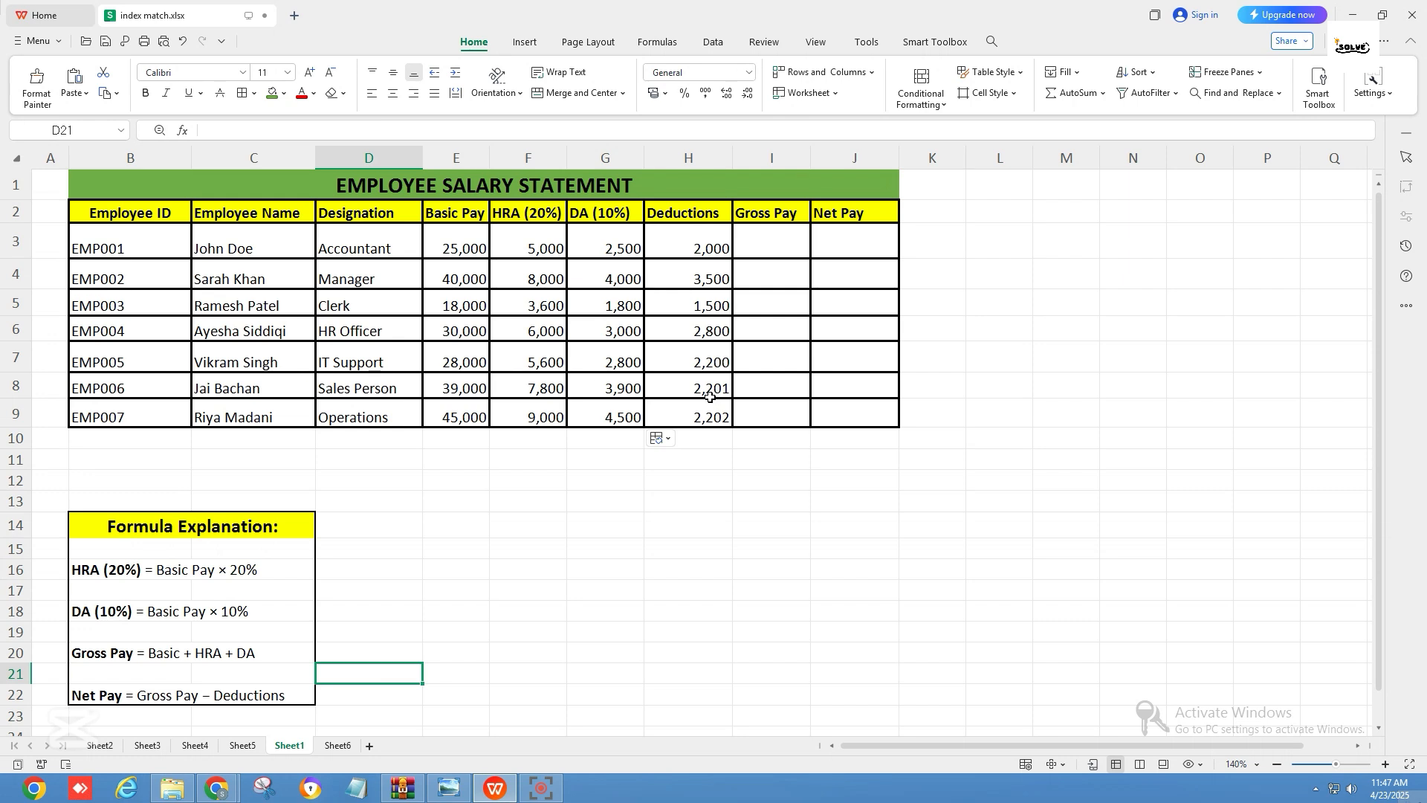
click(767, 243)
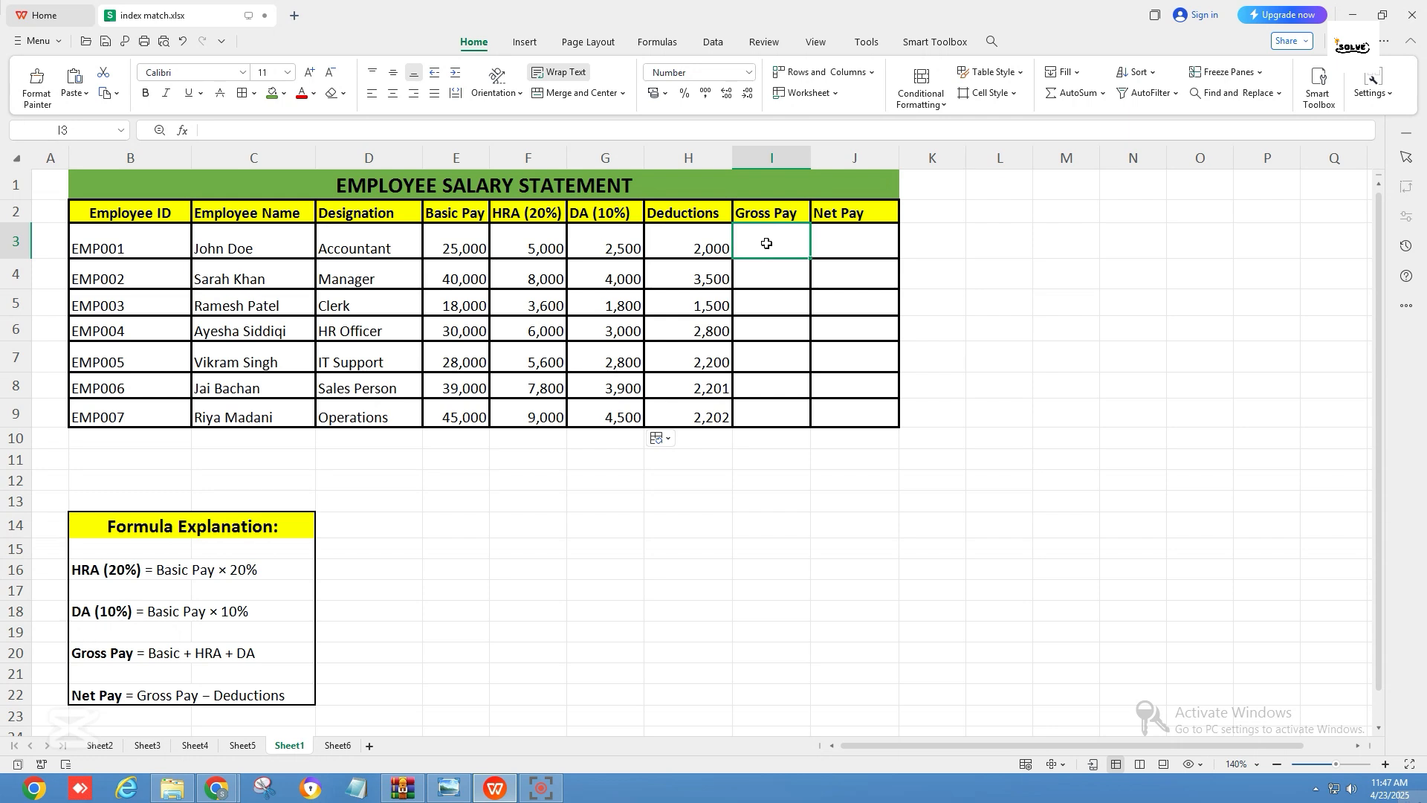
click(166, 662)
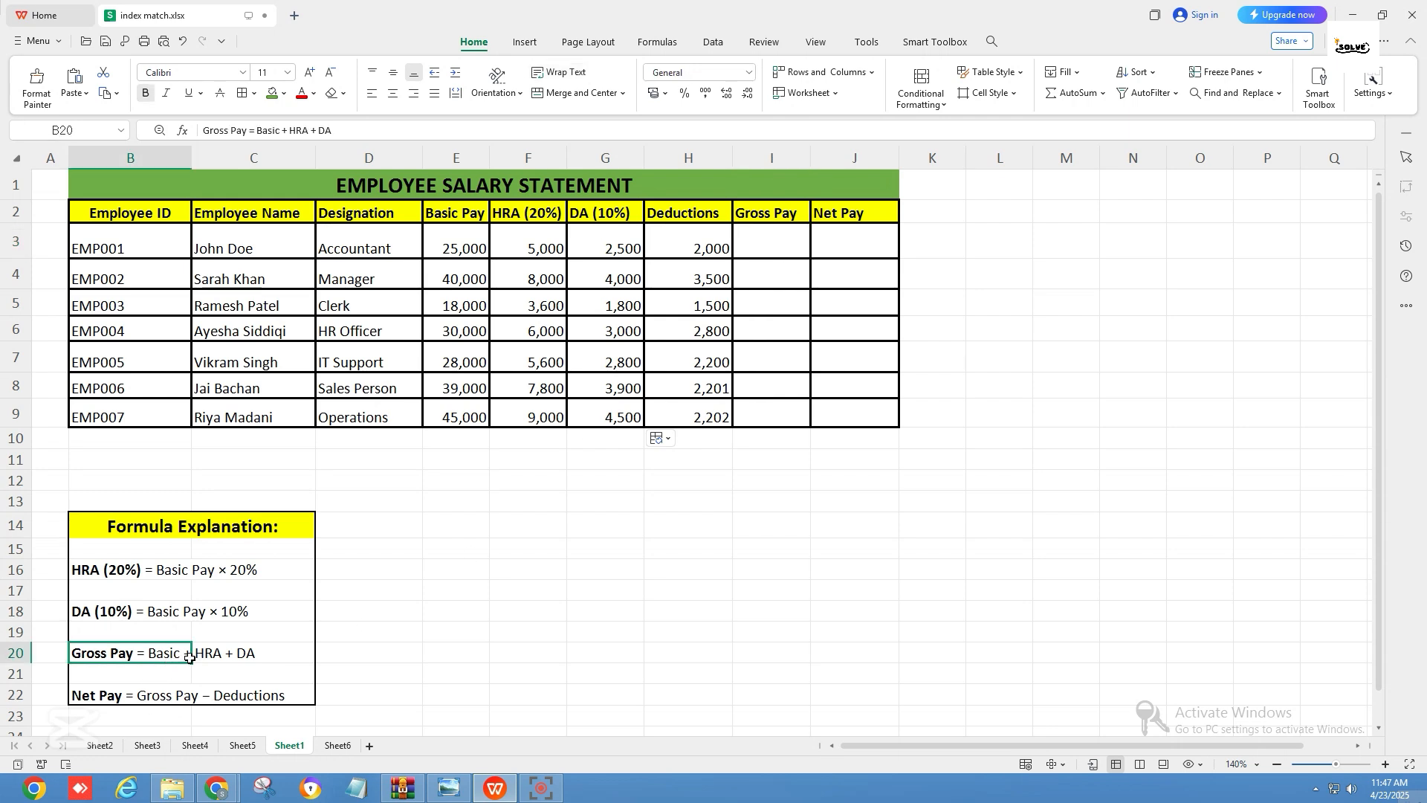
click(218, 657)
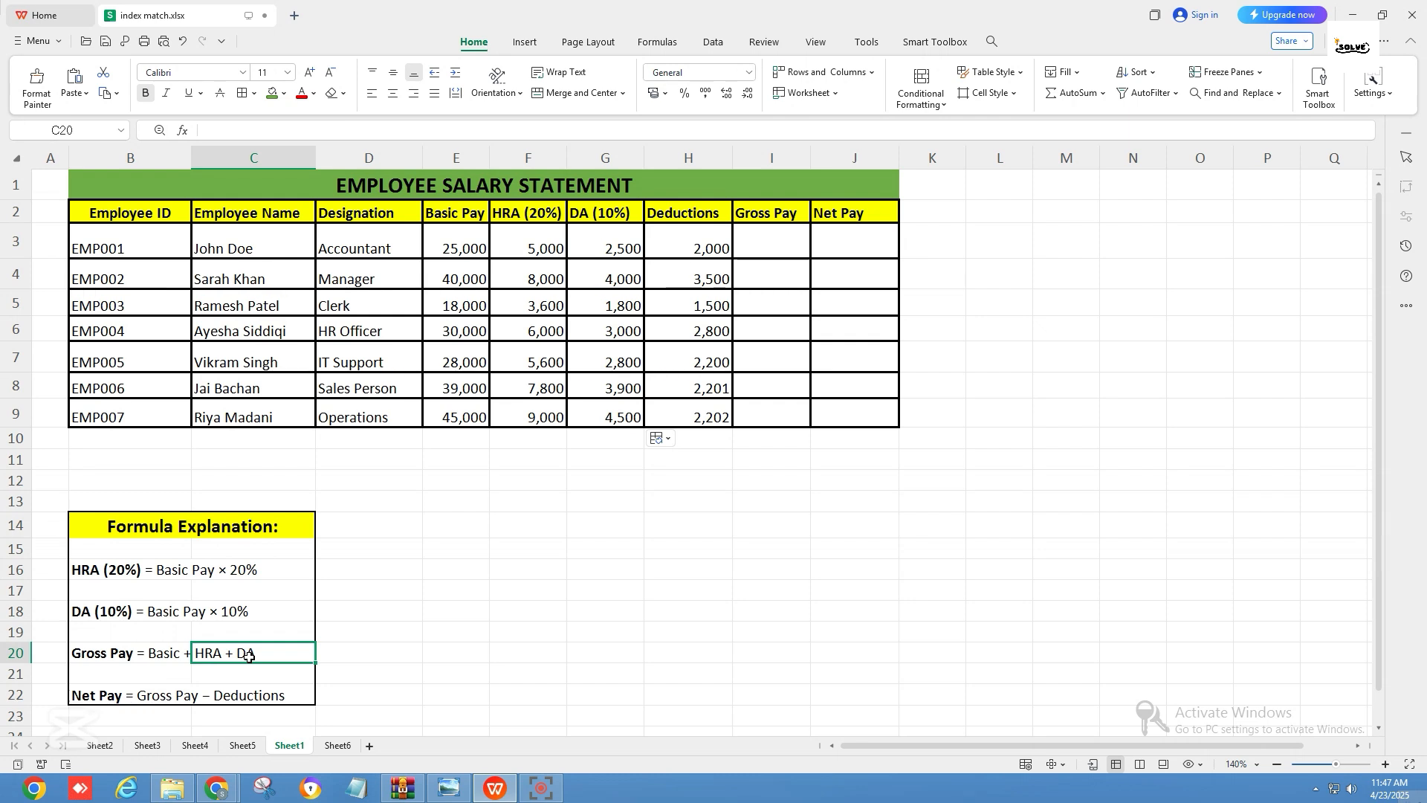
click(758, 243)
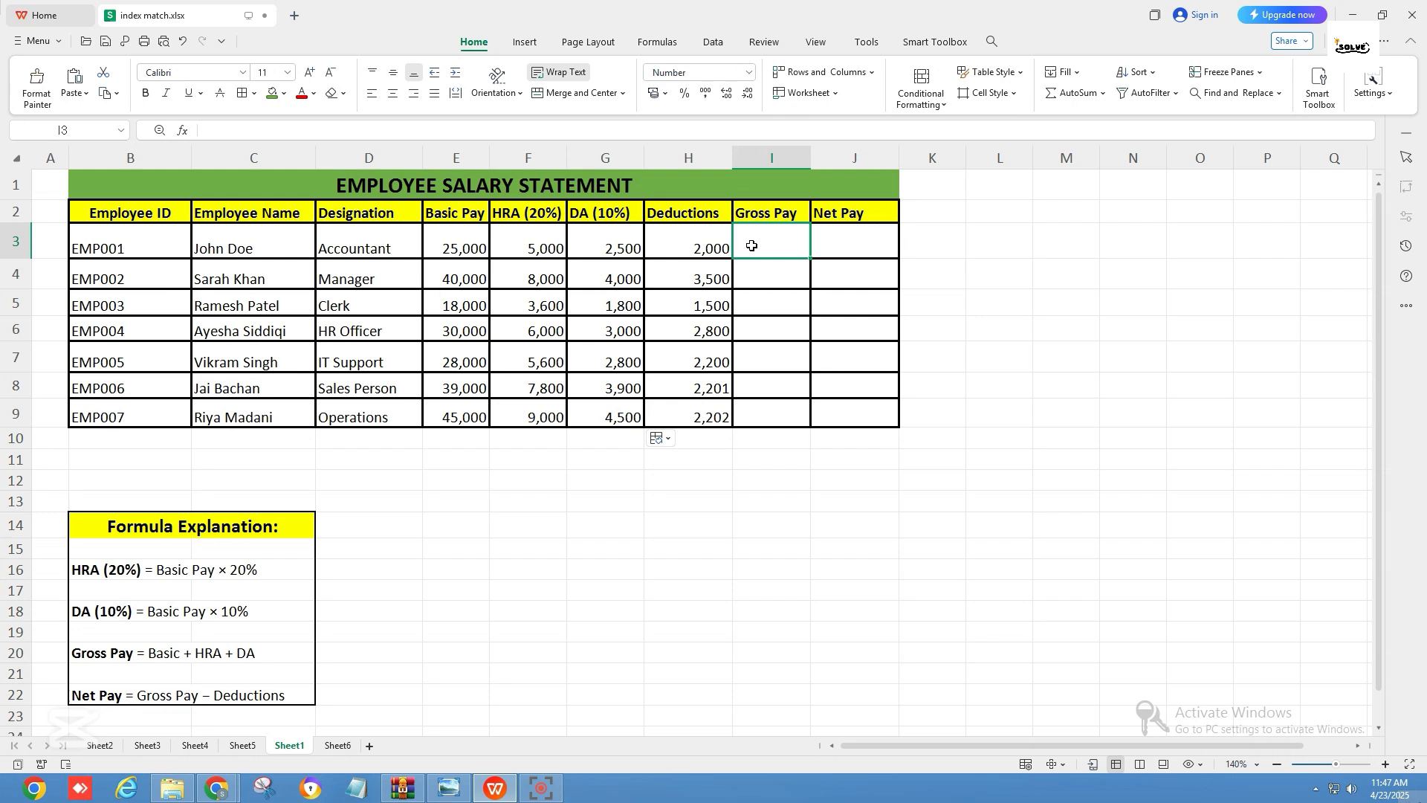
text(=)
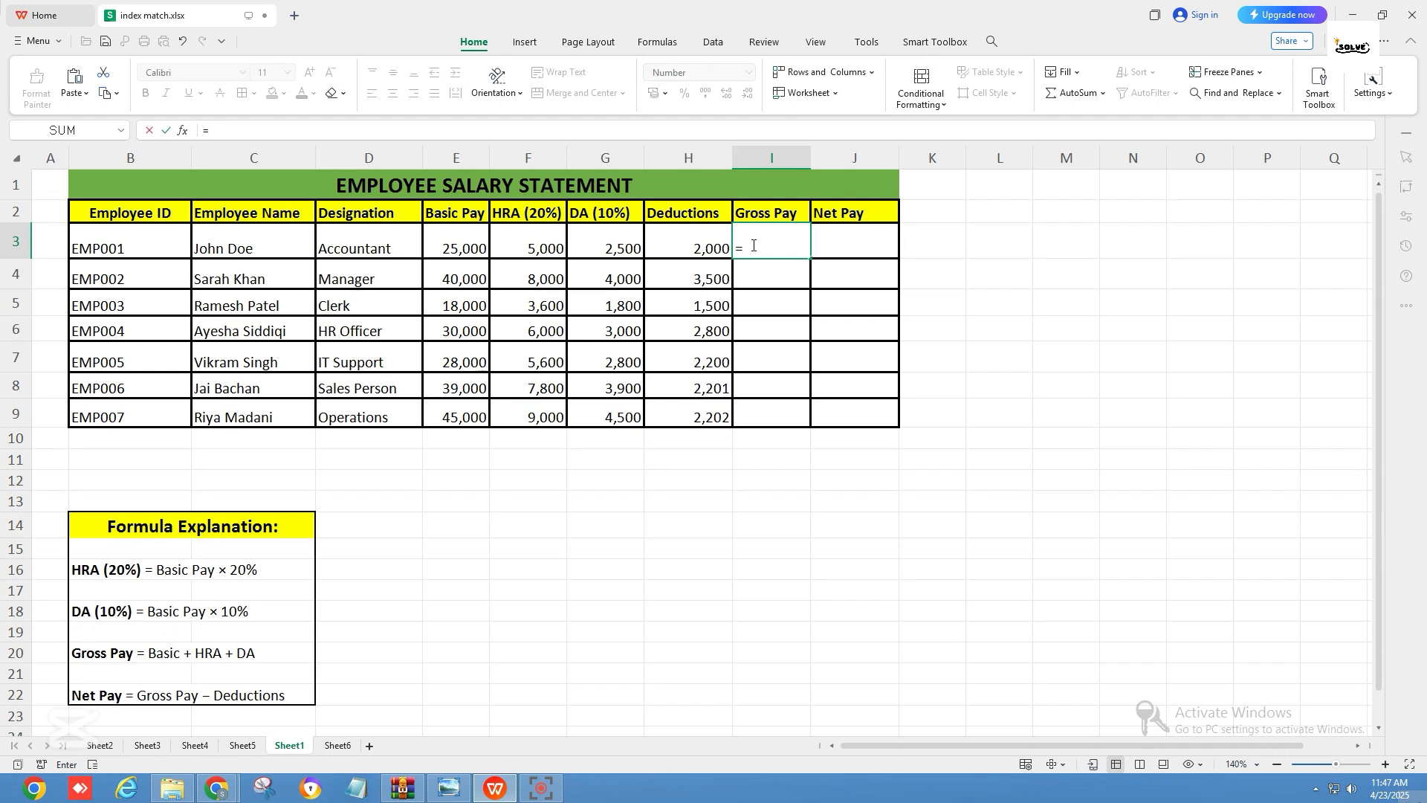
click(542, 251)
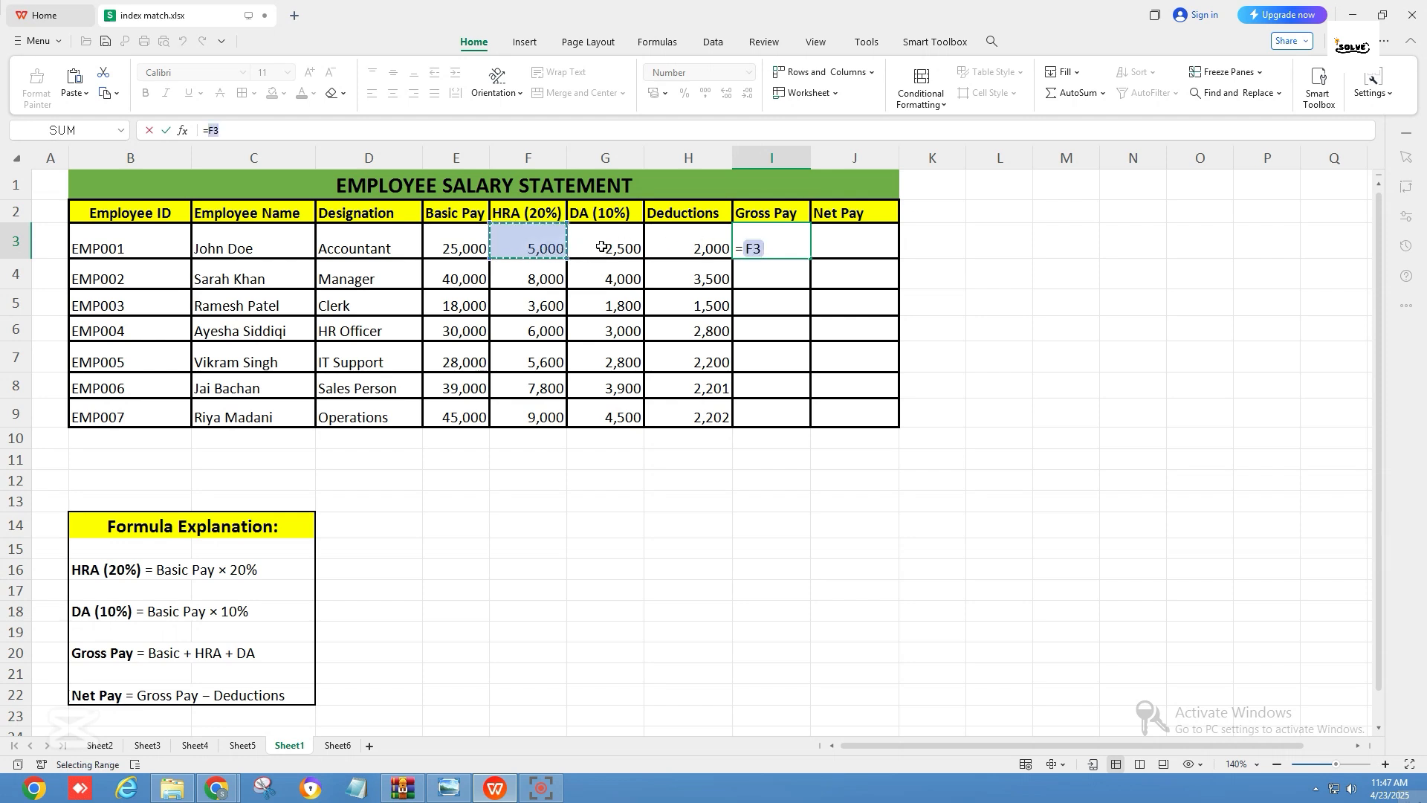
text(+)
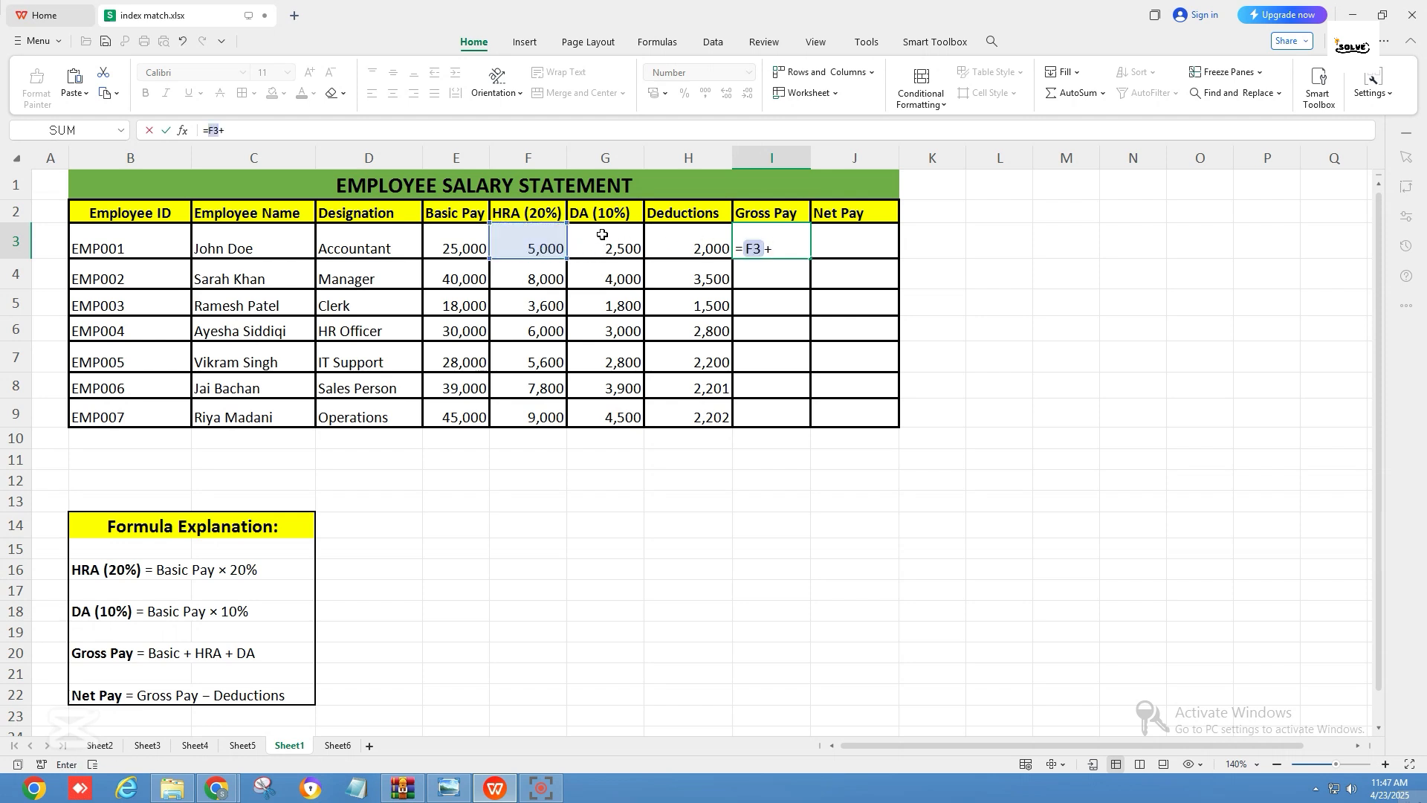
click(602, 235)
text(+)
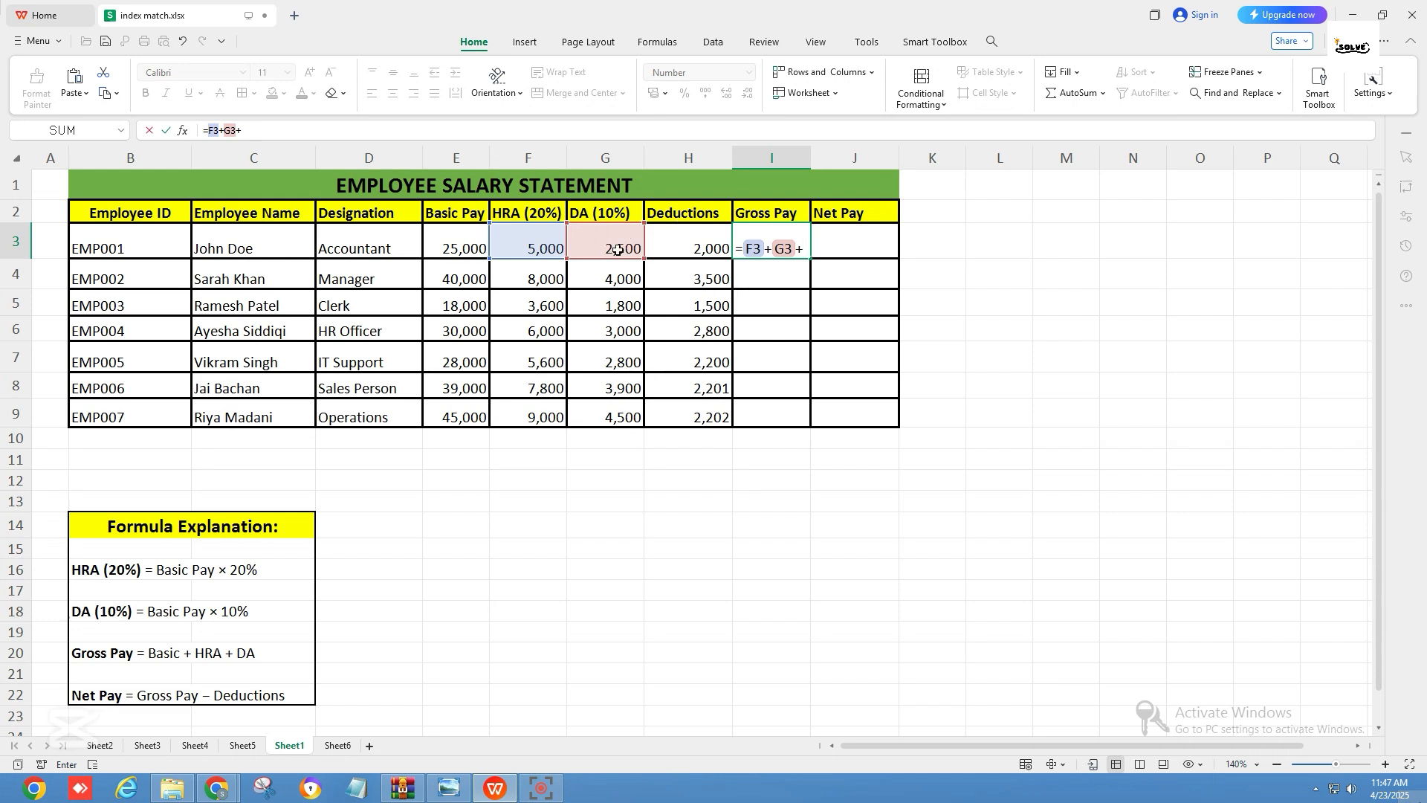
click(461, 245)
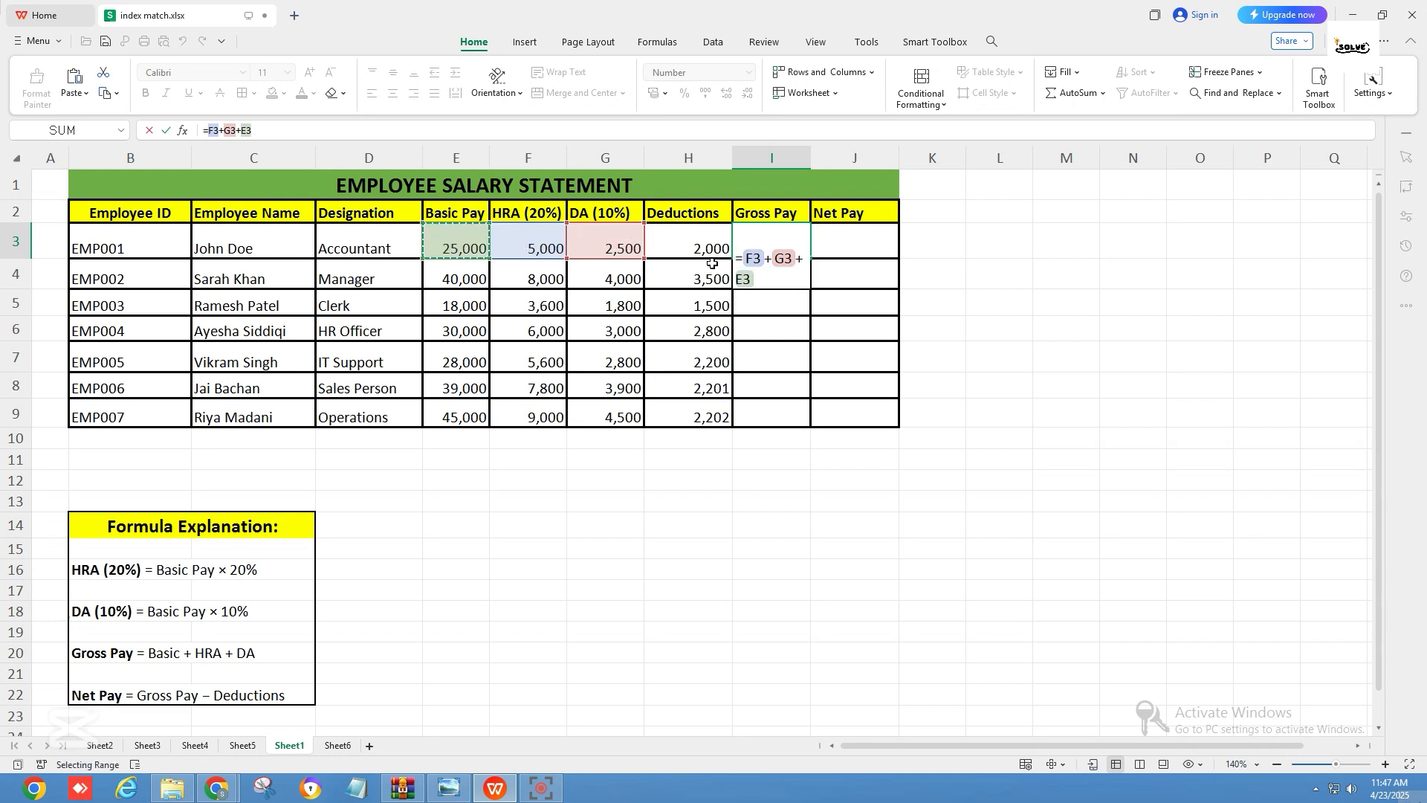
key(Return)
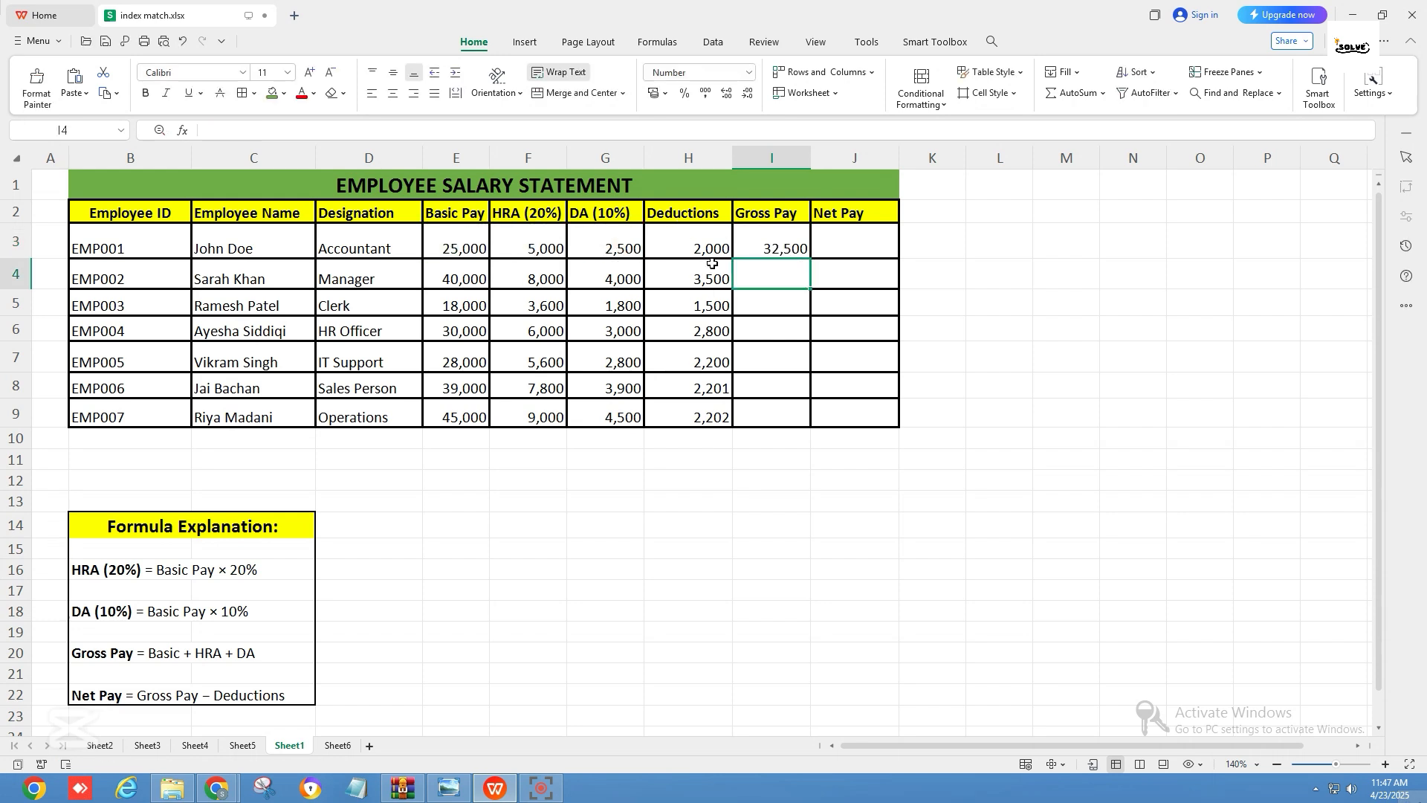
click(749, 245)
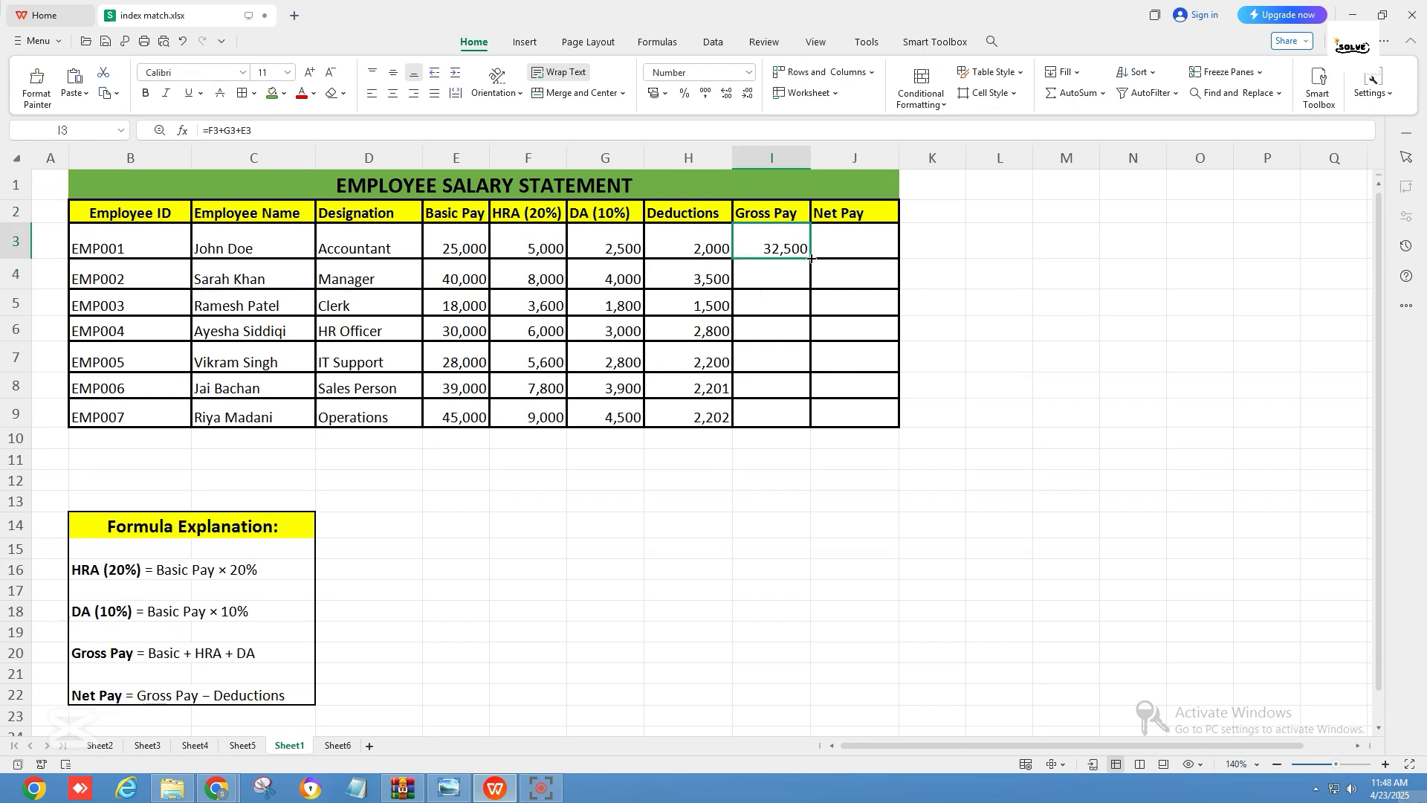
drag(810, 258, 805, 423)
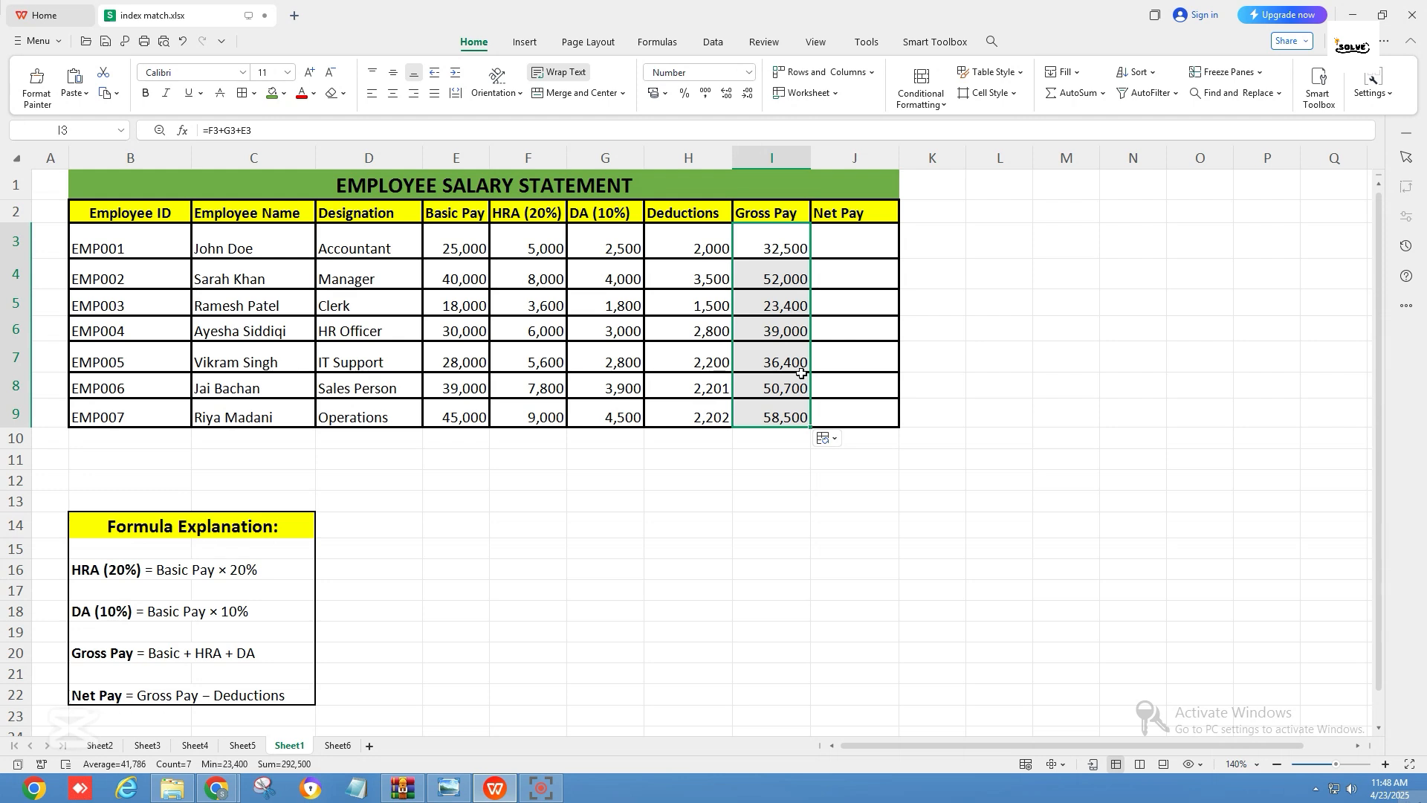
- Calculate Net Pay in J3 with =I3-H3 and fill the formula down through J9 for all employees
click(832, 248)
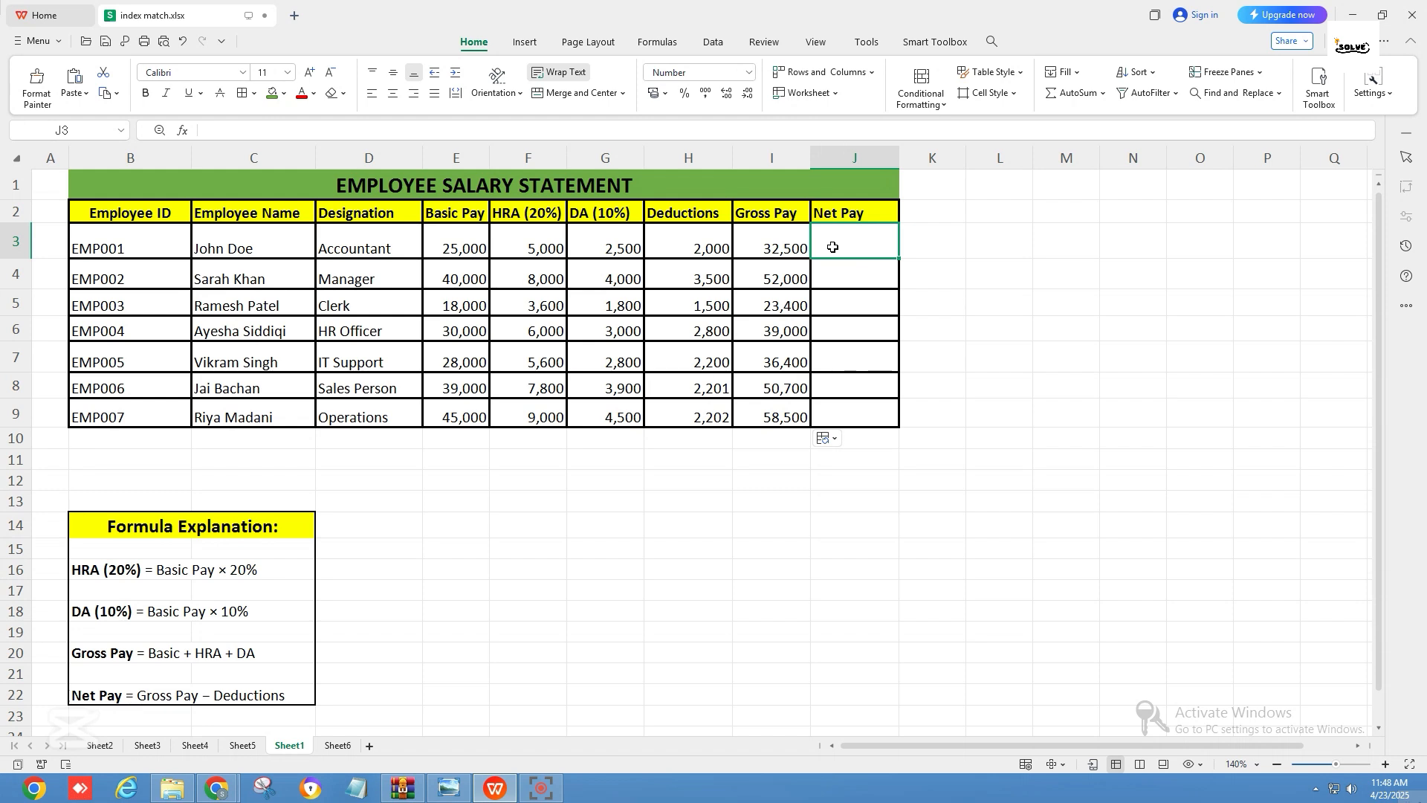
text(=)
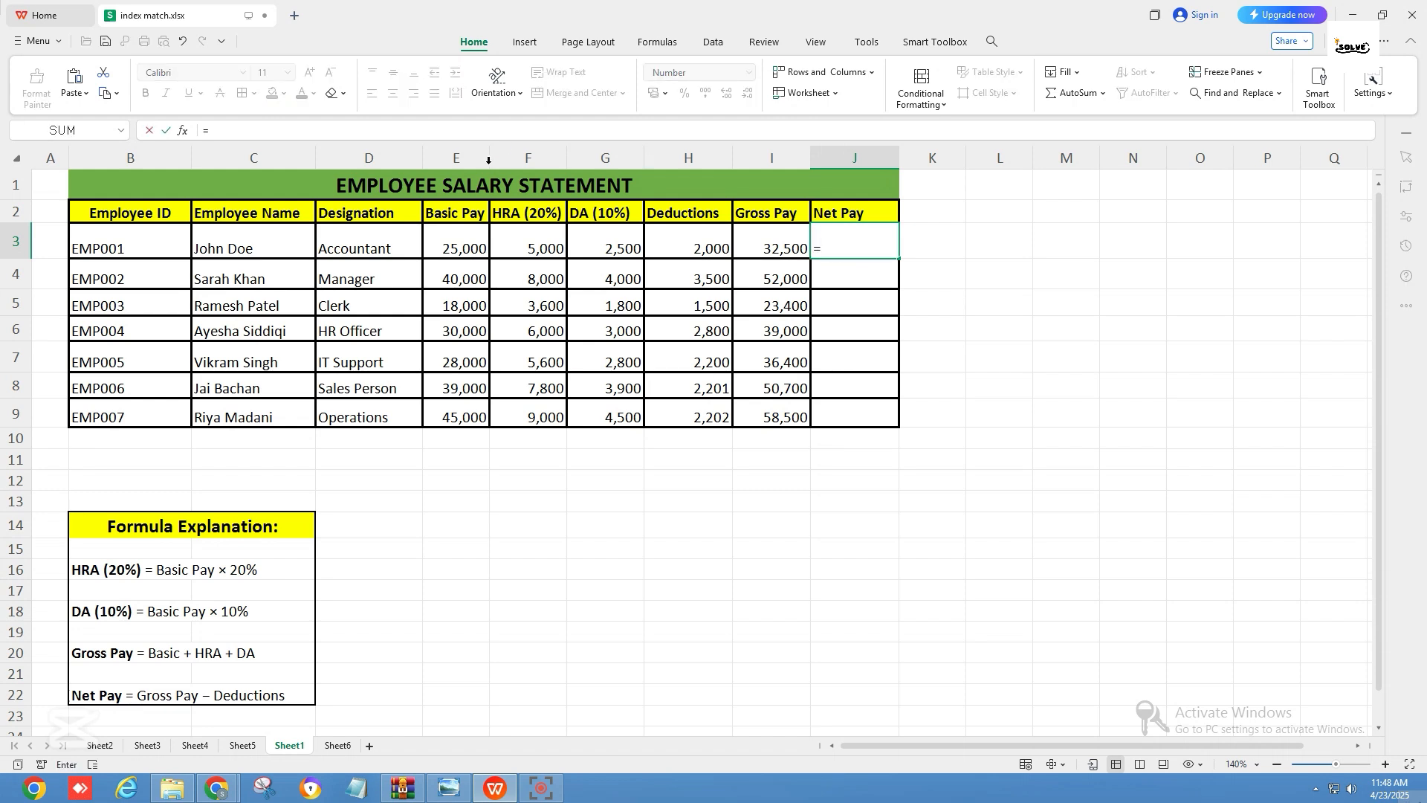
click(770, 245)
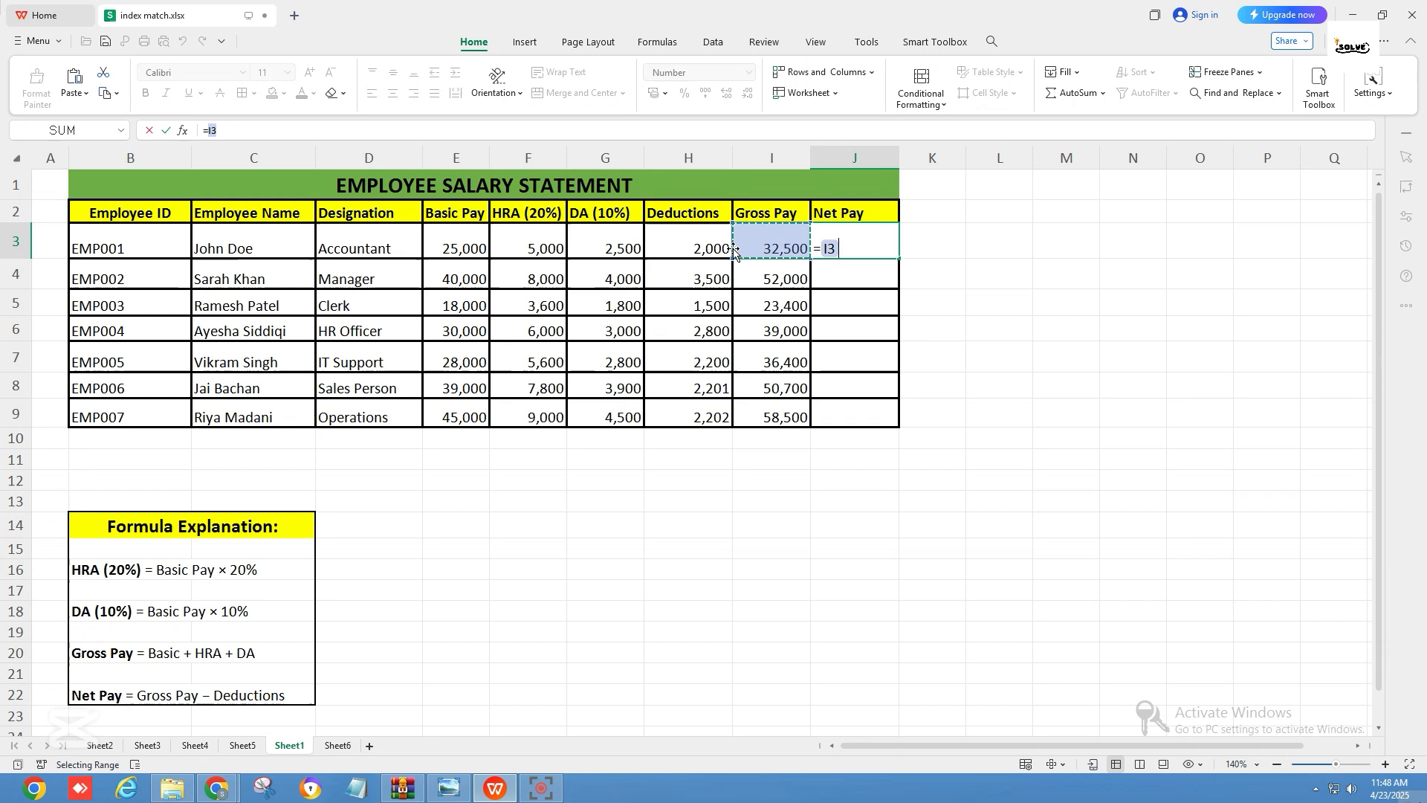
text(-)
click(691, 255)
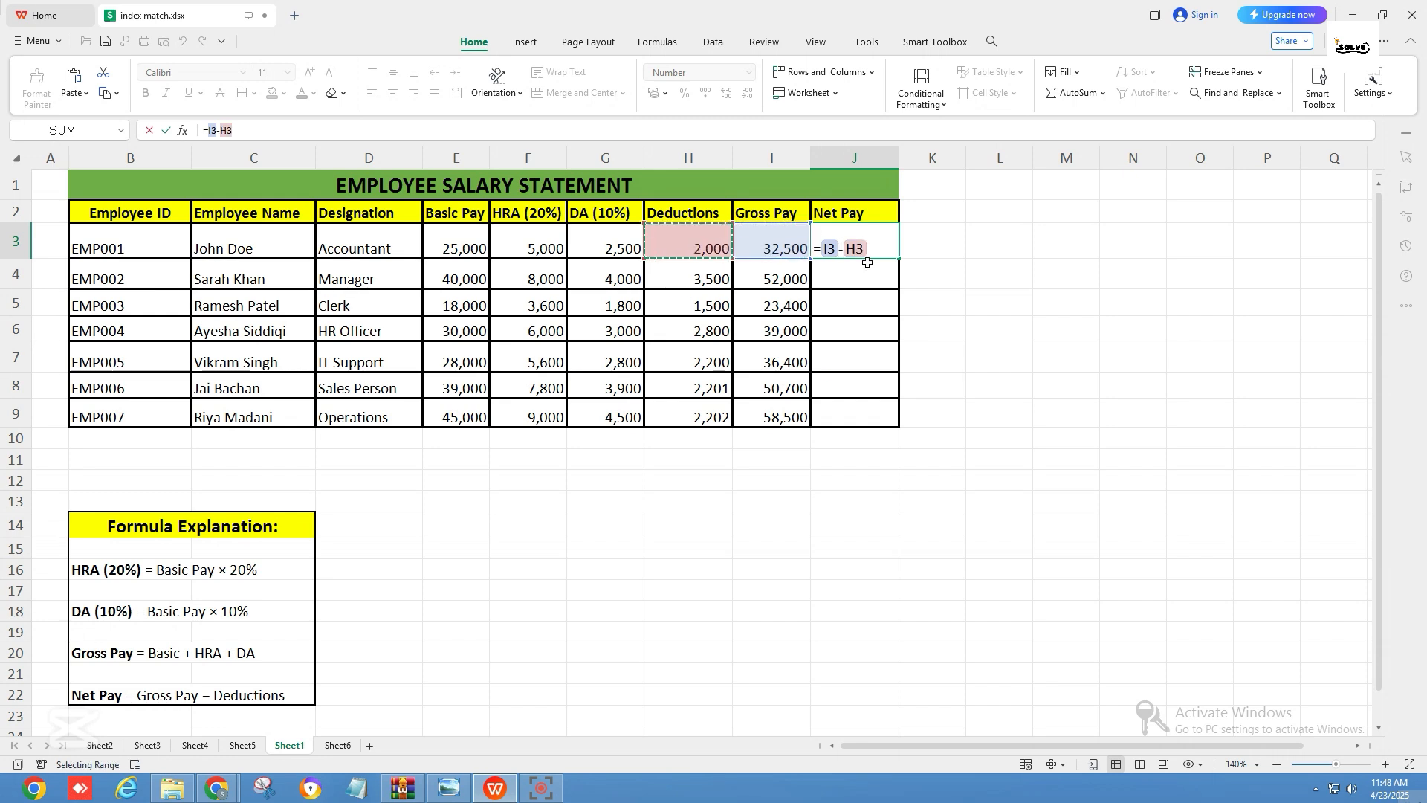
key(Return)
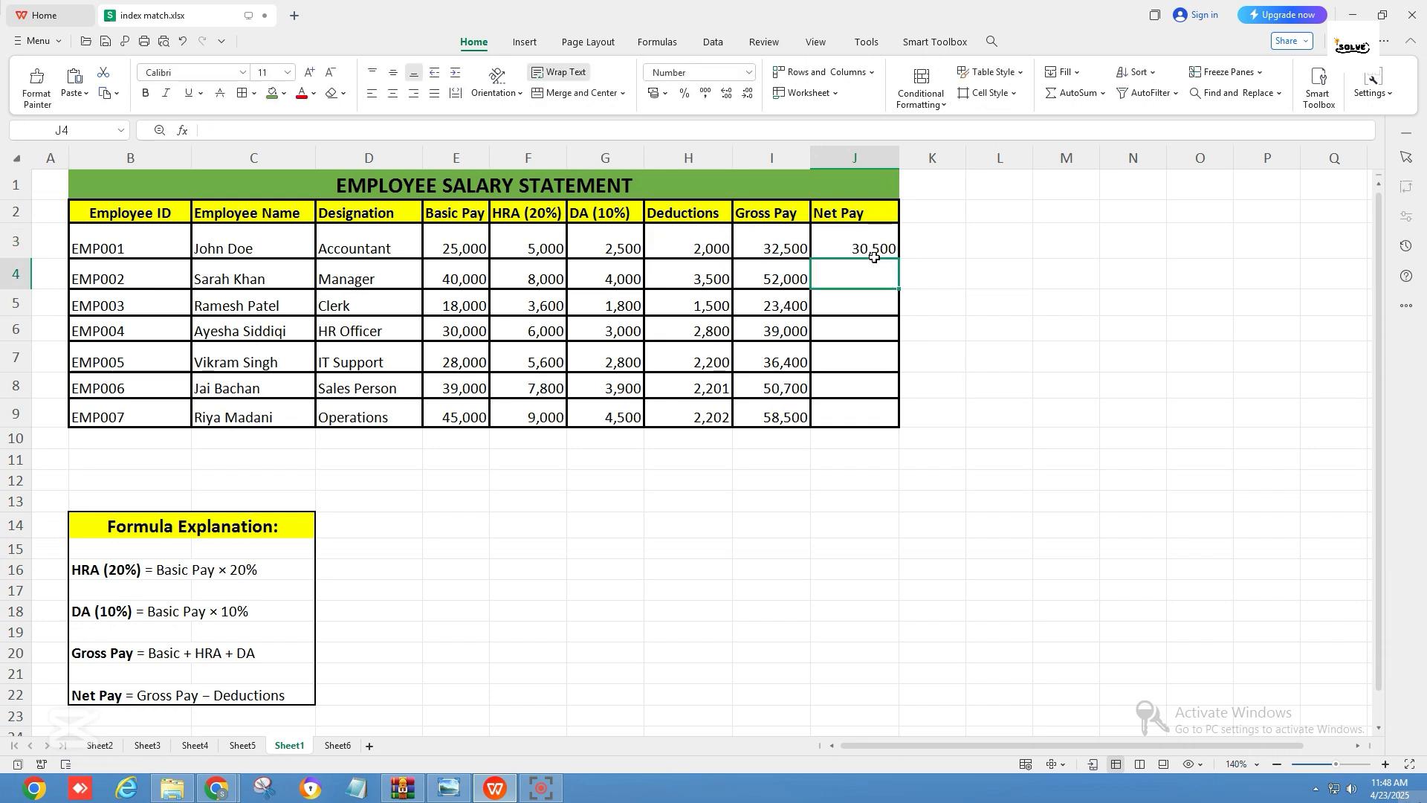
click(874, 252)
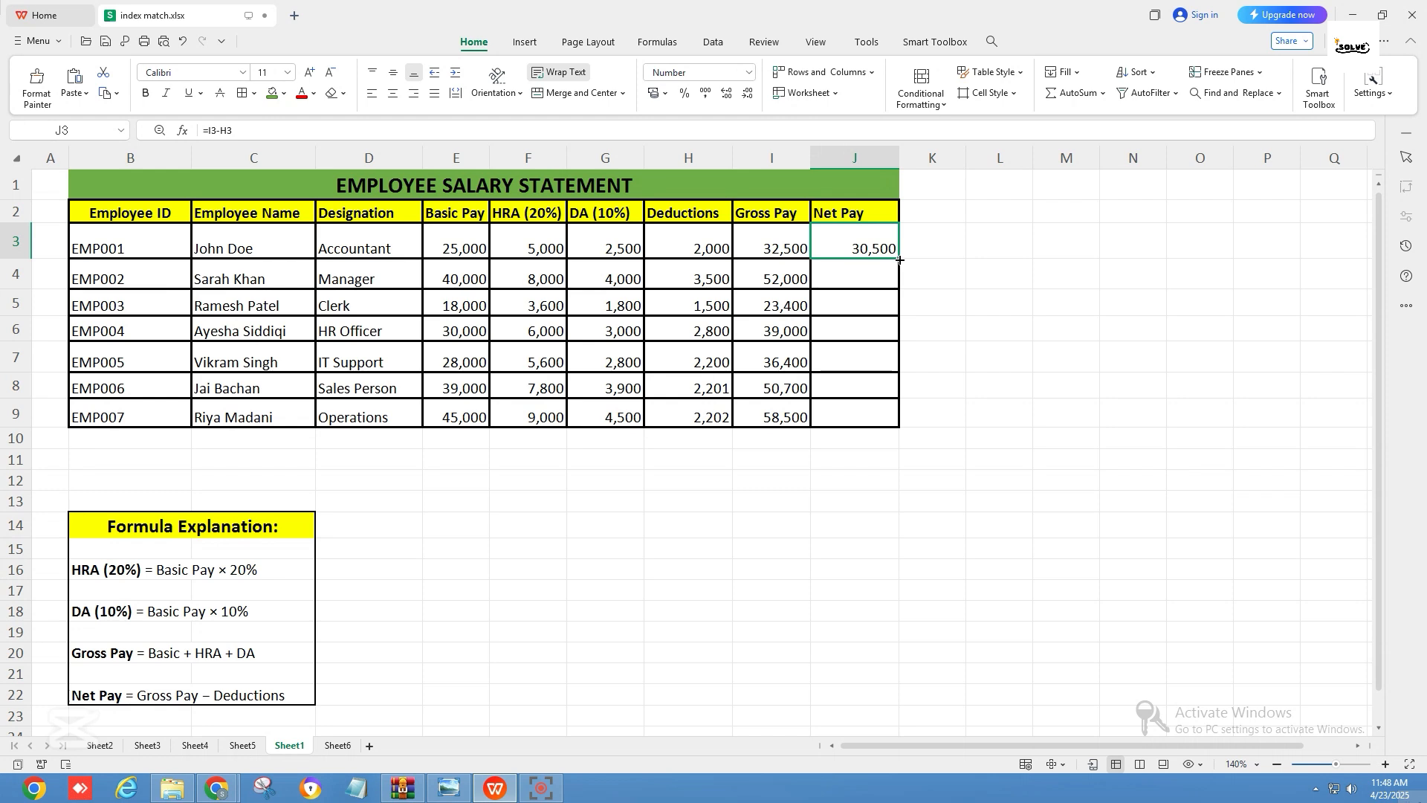
drag(899, 274, 897, 423)
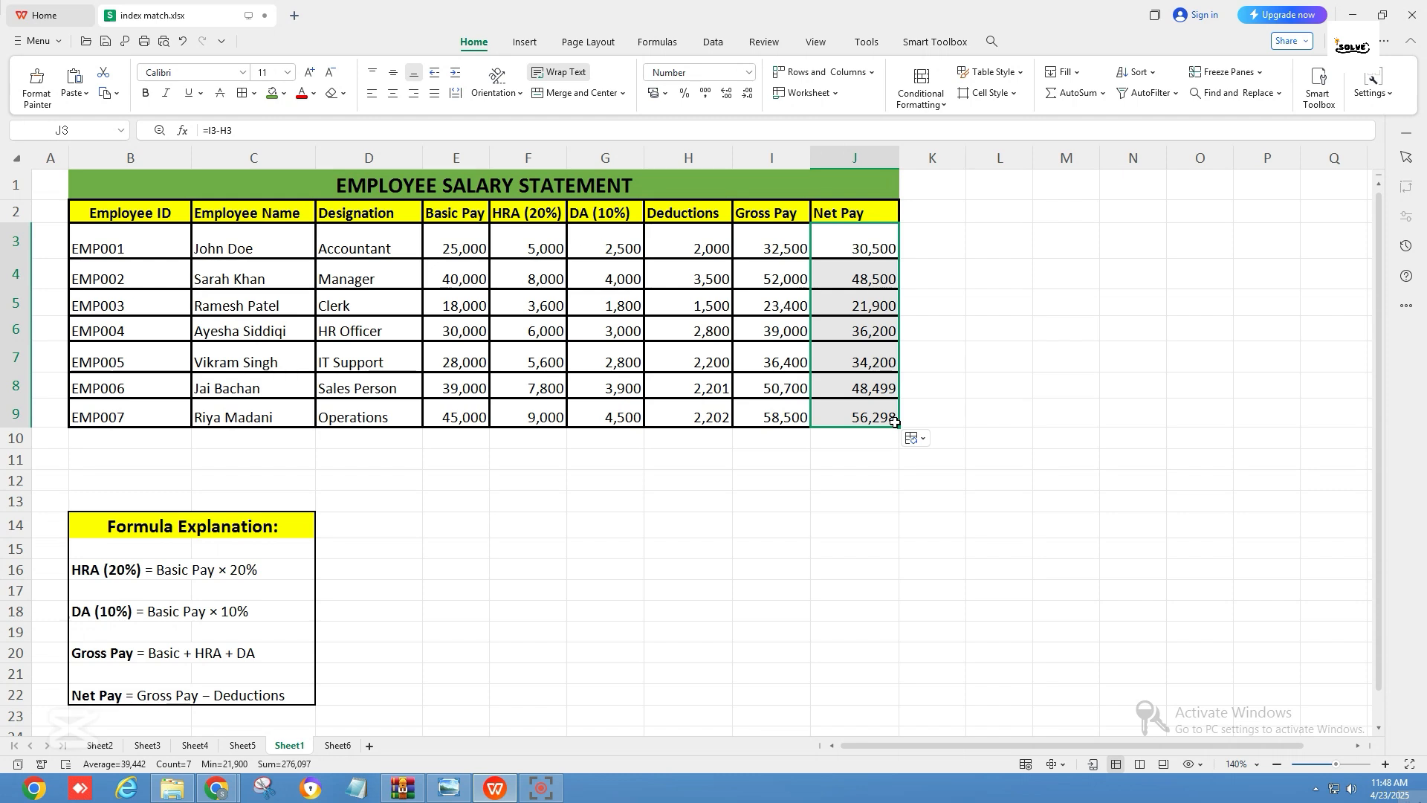